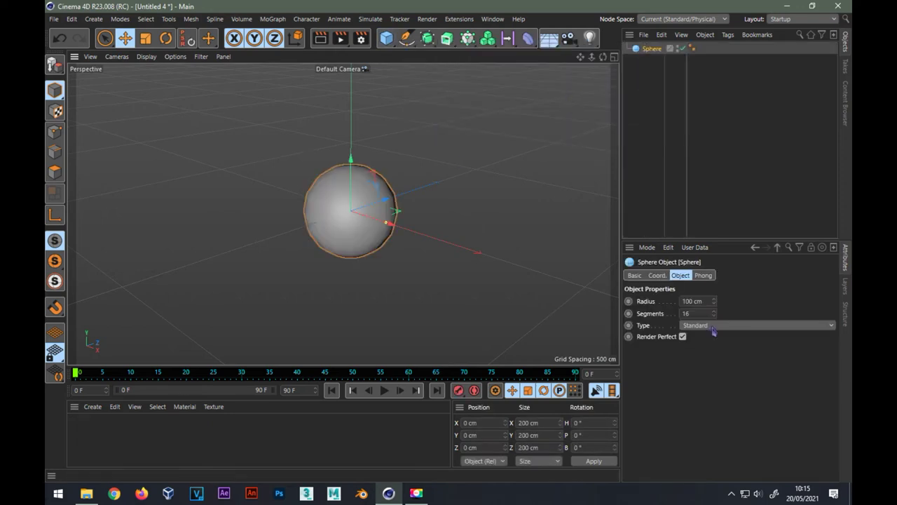
# Give the sphere 100 segments and a 260 cm X size, then add a camera.
pyautogui.click(687, 313)
pyautogui.write('00')
pyautogui.click(537, 422)
pyautogui.write('1')
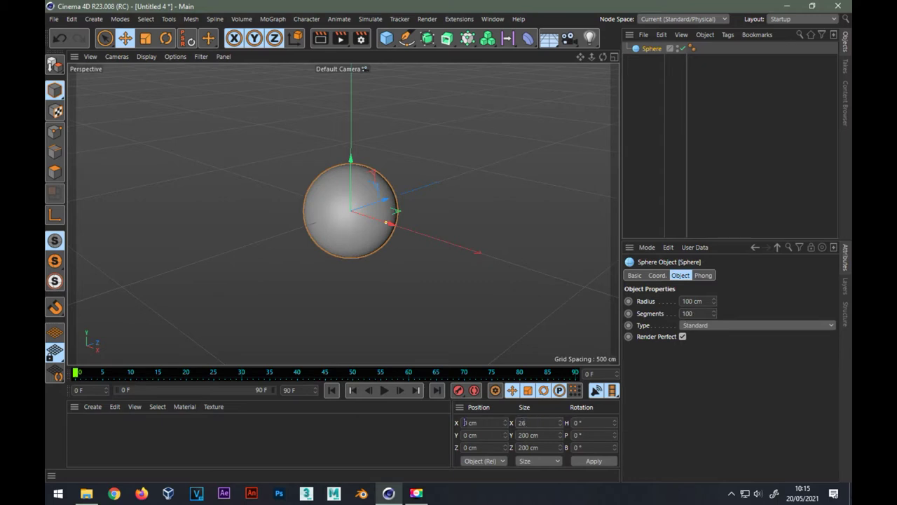
pyautogui.write('0')
pyautogui.press('Return')
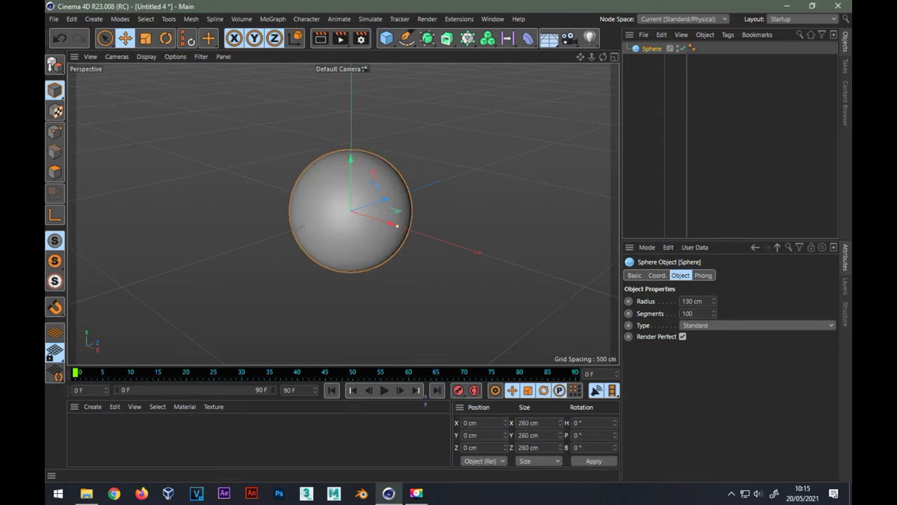
pyautogui.scroll(2, 350, 225)
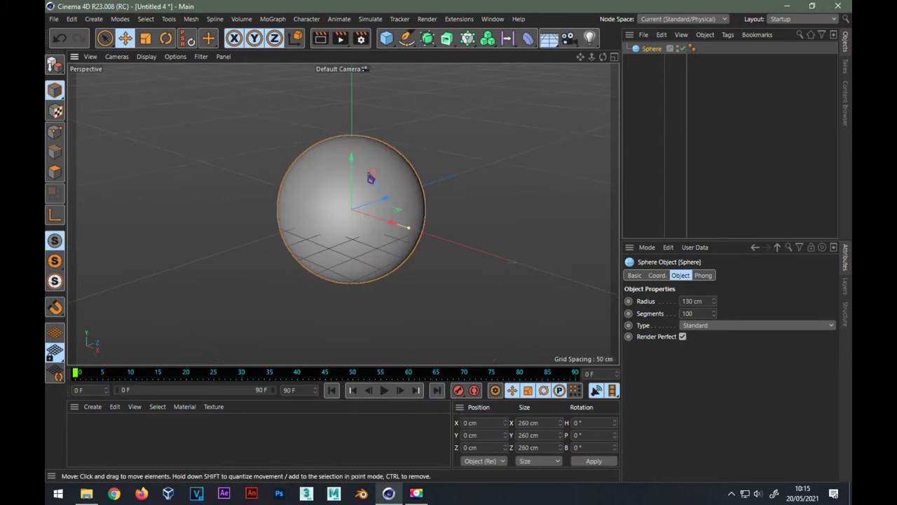
pyautogui.click(568, 38)
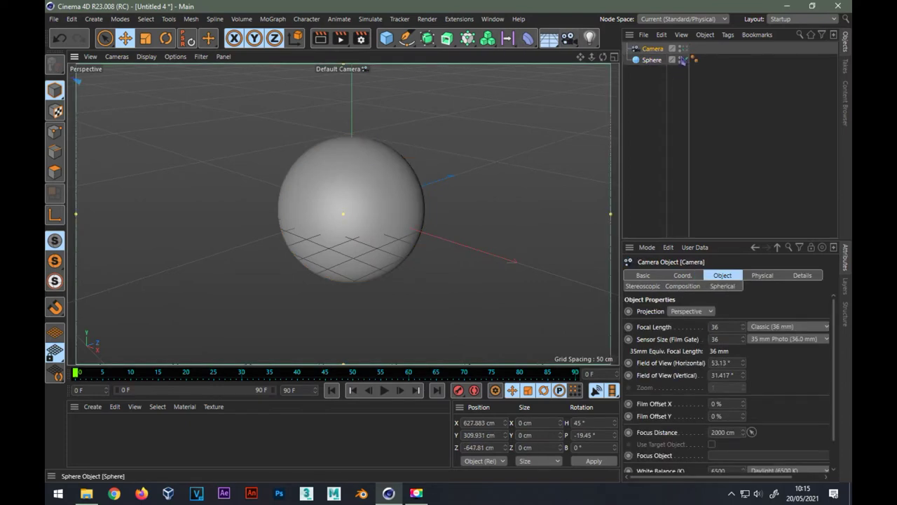
# Move the camera to X 0, Y 0, Z -900 cm with zero rotation, and make the sphere editable.
pyautogui.click(497, 422)
pyautogui.press('BackSpace')
pyautogui.click(497, 435)
pyautogui.press('BackSpace')
pyautogui.click(465, 447)
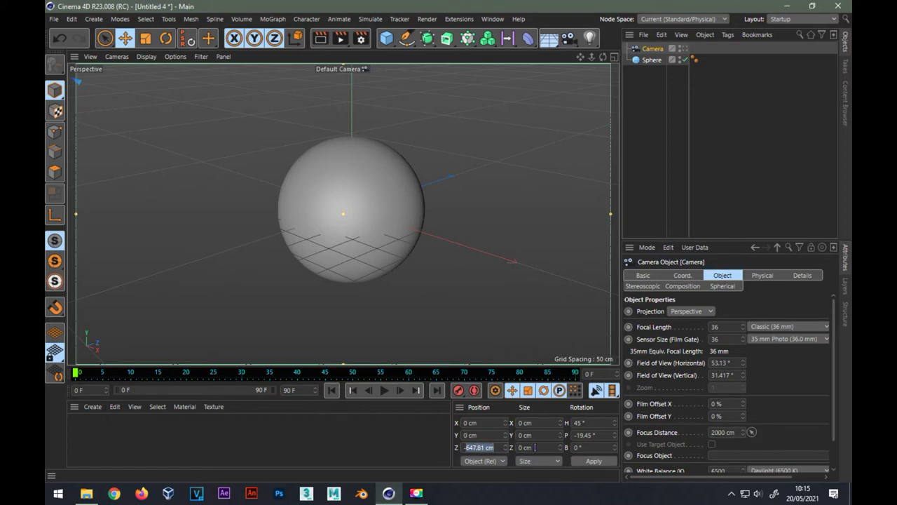
pyautogui.write('-900')
pyautogui.press('Return')
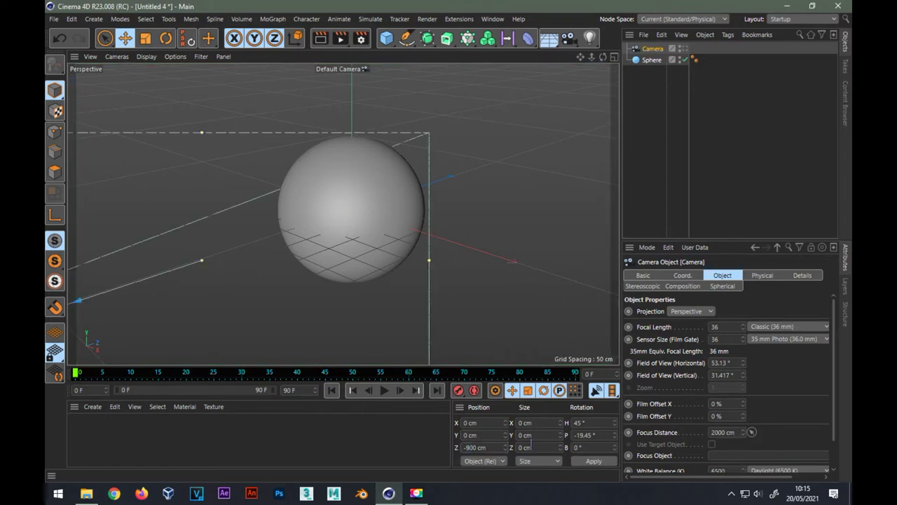
pyautogui.press('Return')
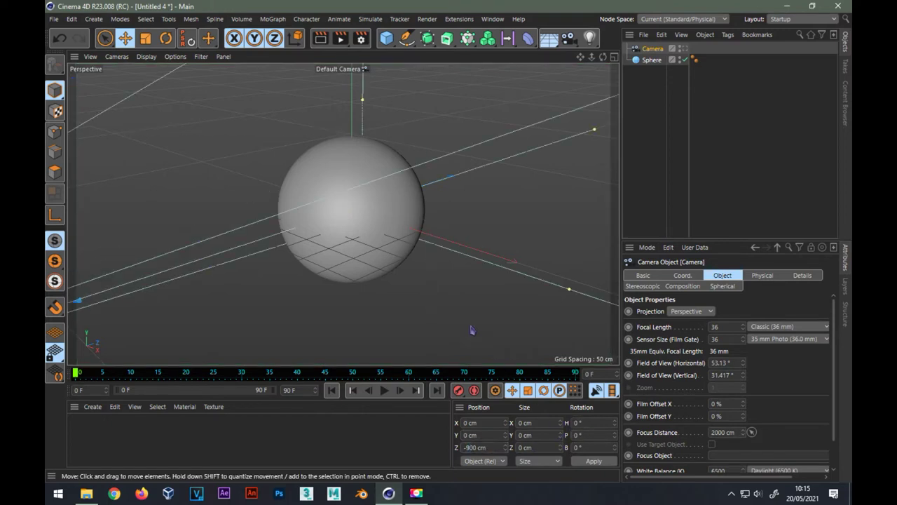
pyautogui.click(54, 65)
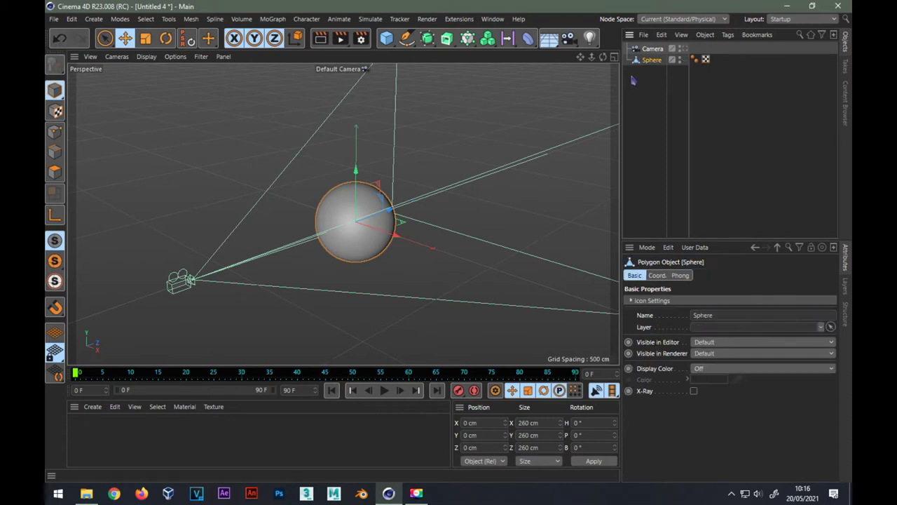
# Set the sphere's Z size to 34 cm for a flat disc, then show the MoGraph objects.
pyautogui.doubleClick(530, 446)
pyautogui.write('34cm')
pyautogui.press('Return')
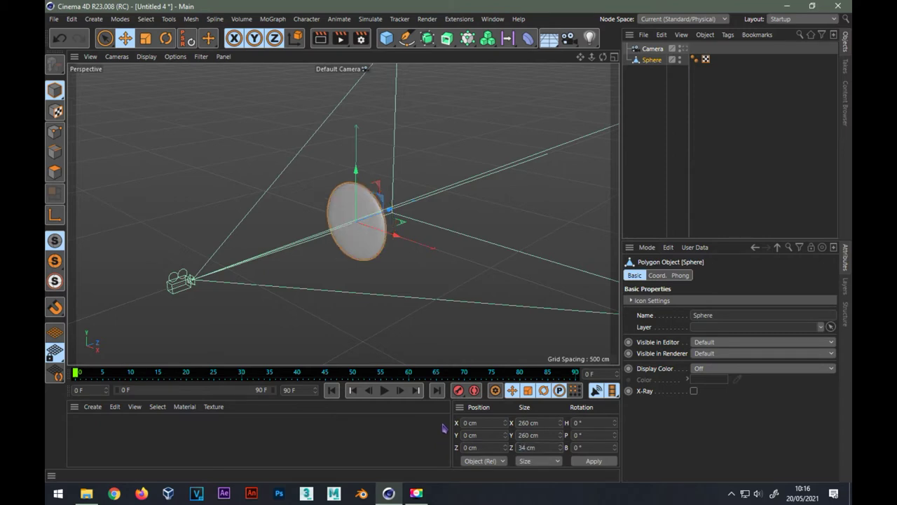
pyautogui.moveTo(441, 309)
pyautogui.keyDown('alt'); pyautogui.mouseDown()
pyautogui.moveTo(415, 274)
pyautogui.moveTo(306, 248)
pyautogui.moveTo(412, 259)
pyautogui.mouseUp(); pyautogui.keyUp('alt')
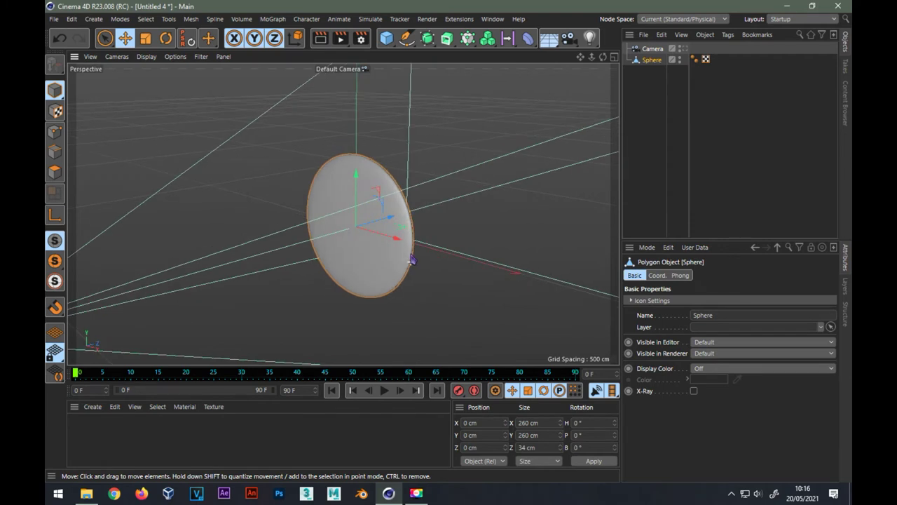
pyautogui.click(468, 37)
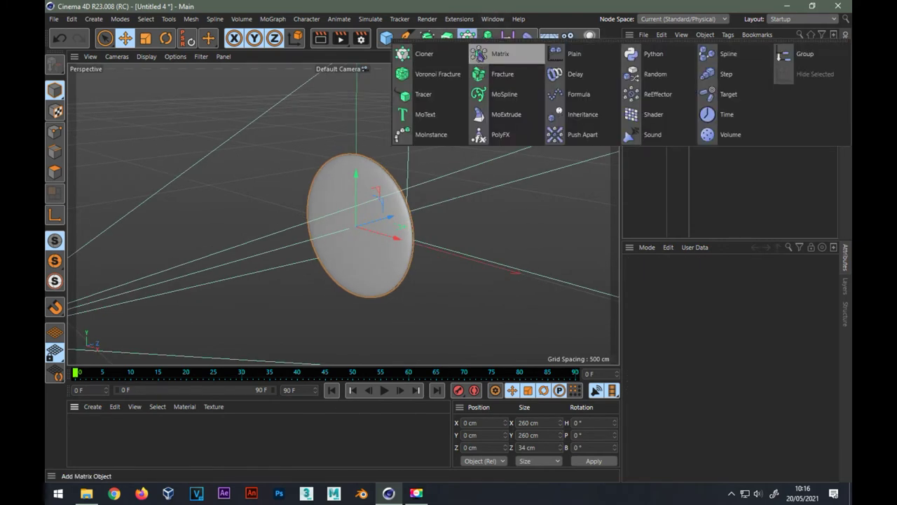
# Add a MoText object with Middle alignment and replace its text with sbt.
pyautogui.press('Escape')
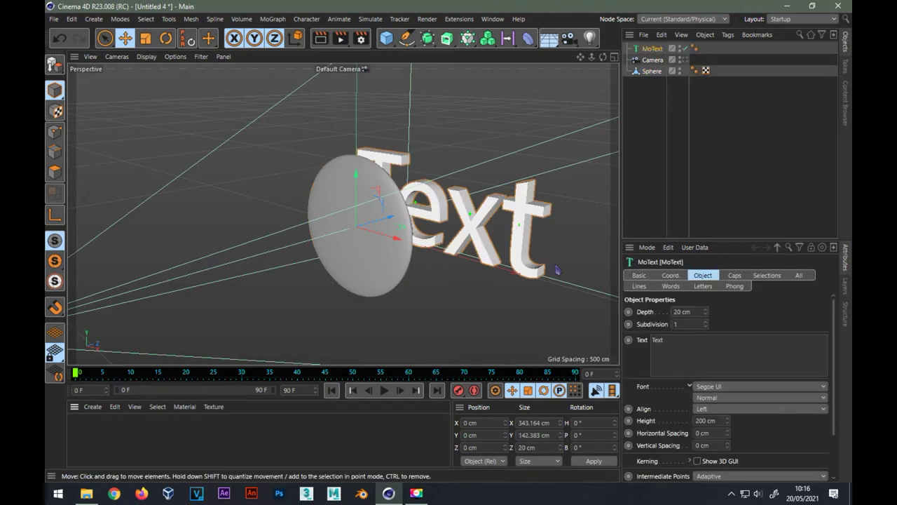
pyautogui.click(710, 410)
pyautogui.click(708, 420)
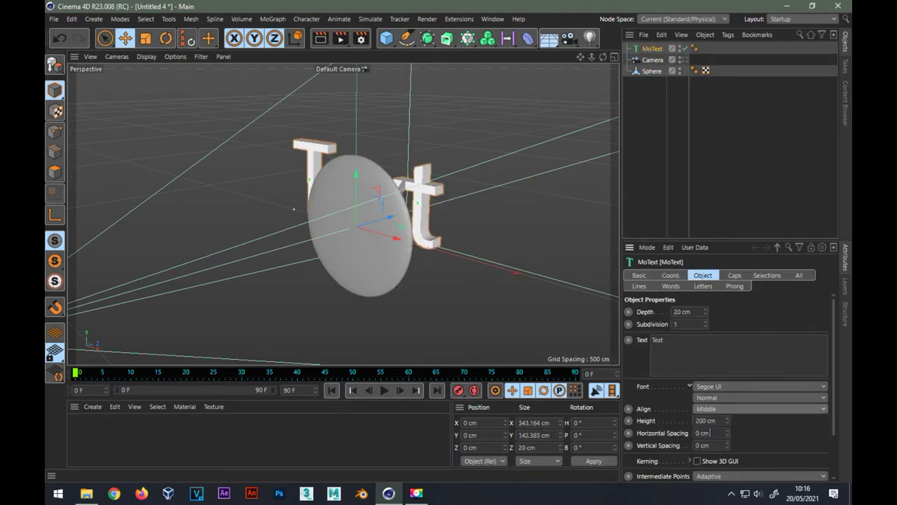
pyautogui.click(688, 370)
pyautogui.write('sbt')
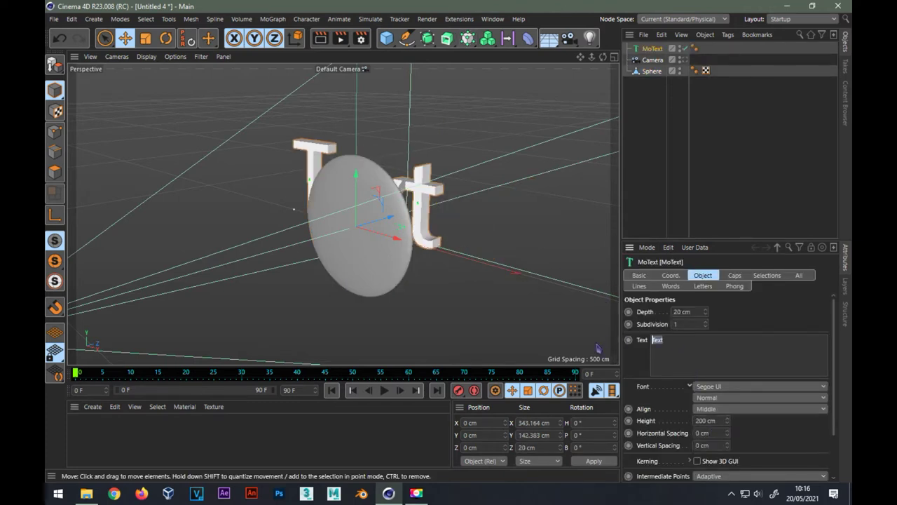
# Set the text font to Horatio D and move it toward the camera, in front of the disc.
pyautogui.click(729, 387)
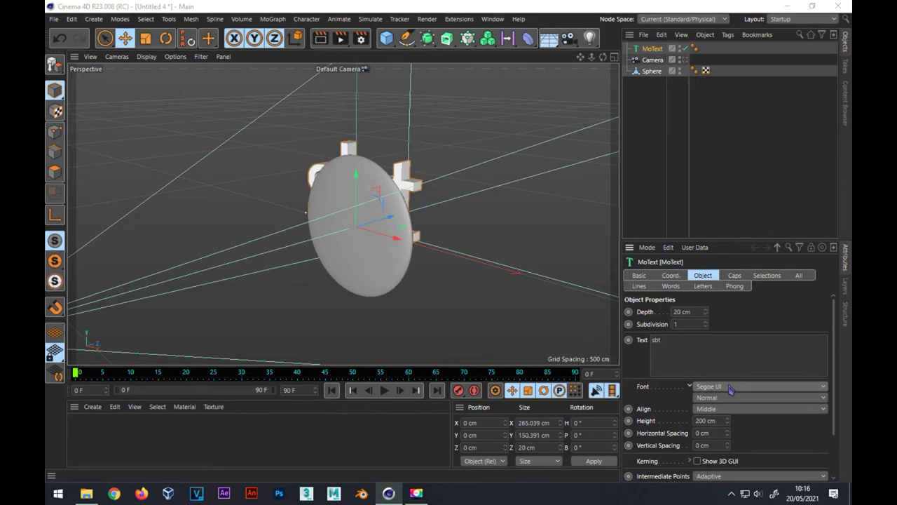
pyautogui.scroll(10, 745, 350)
pyautogui.click(679, 313)
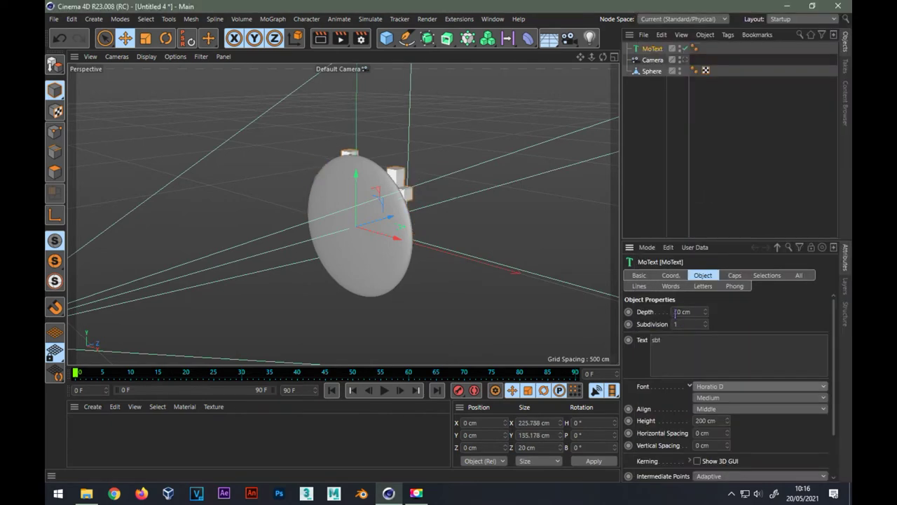
pyautogui.moveTo(375, 224); pyautogui.dragTo(370, 227)
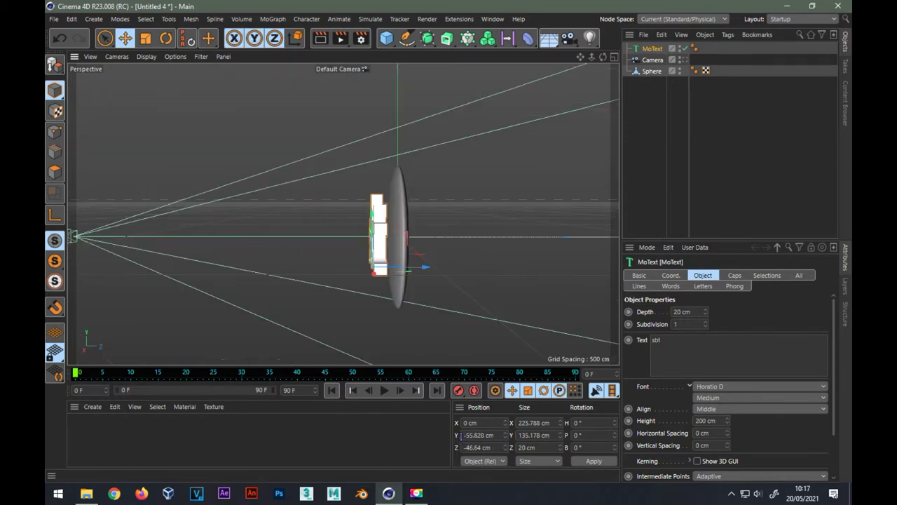
# Lower the sbt text to Y position -50 cm.
pyautogui.doubleClick(466, 434)
pyautogui.write('-50')
pyautogui.press('Return')
# Through the scene camera, shrink the text to 216.304 cm wide, nudge it up, and paste in materials Mat, Mat.1, Mat.2.
pyautogui.moveTo(382, 259)
pyautogui.keyDown('alt'); pyautogui.mouseDown()
pyautogui.moveTo(541, 248)
pyautogui.moveTo(451, 263)
pyautogui.mouseUp(); pyautogui.keyUp('alt')
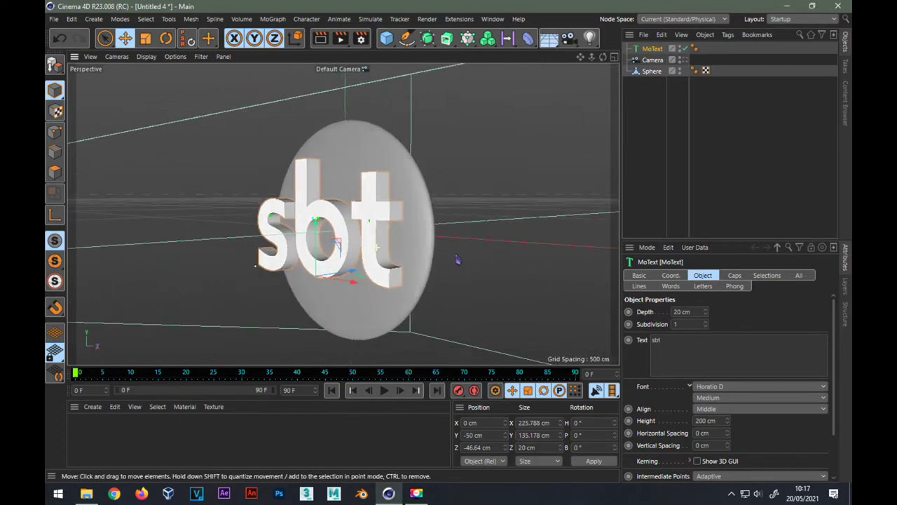
pyautogui.click(683, 59)
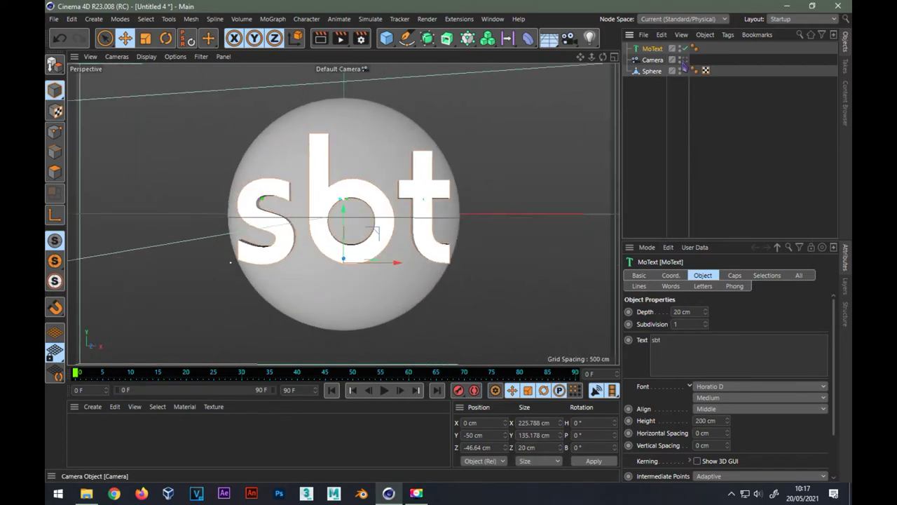
pyautogui.click(145, 38)
pyautogui.moveTo(499, 140); pyautogui.dragTo(480, 138)
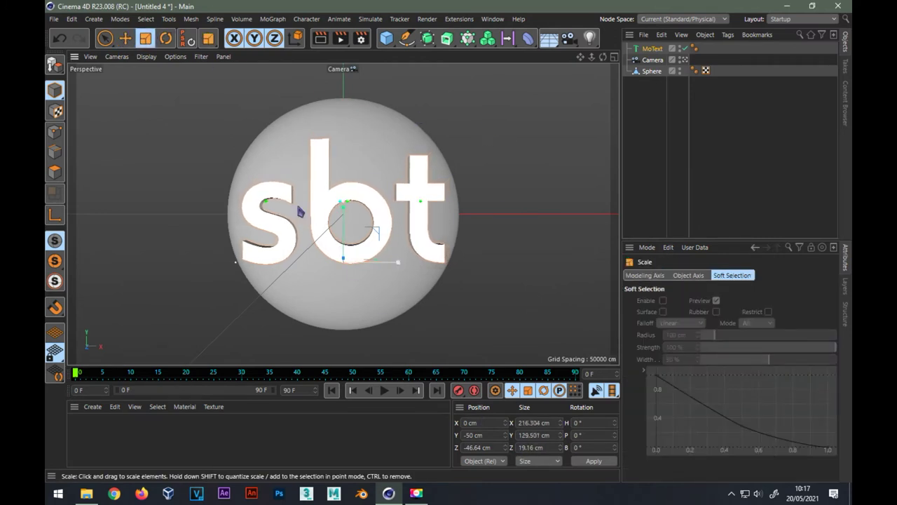
pyautogui.click(125, 38)
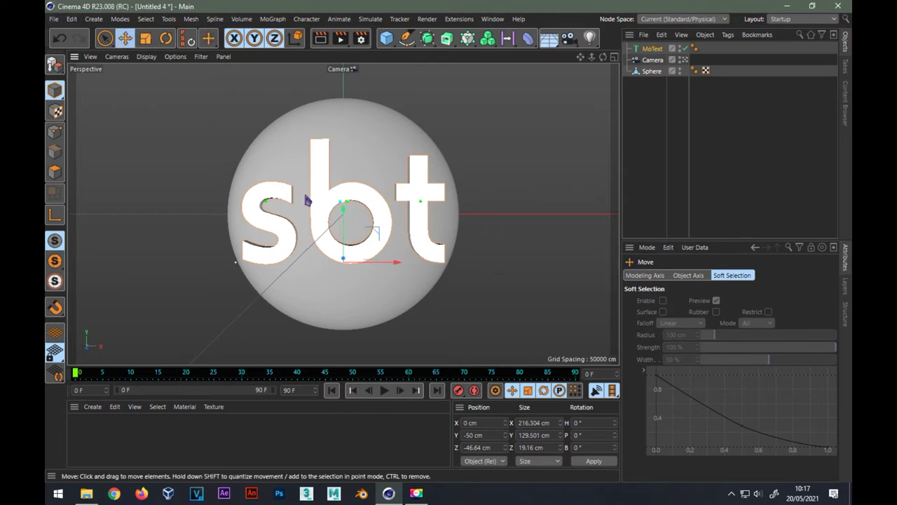
pyautogui.moveTo(341, 214); pyautogui.dragTo(341, 217)
pyautogui.hotkey('ctrl', 'v')
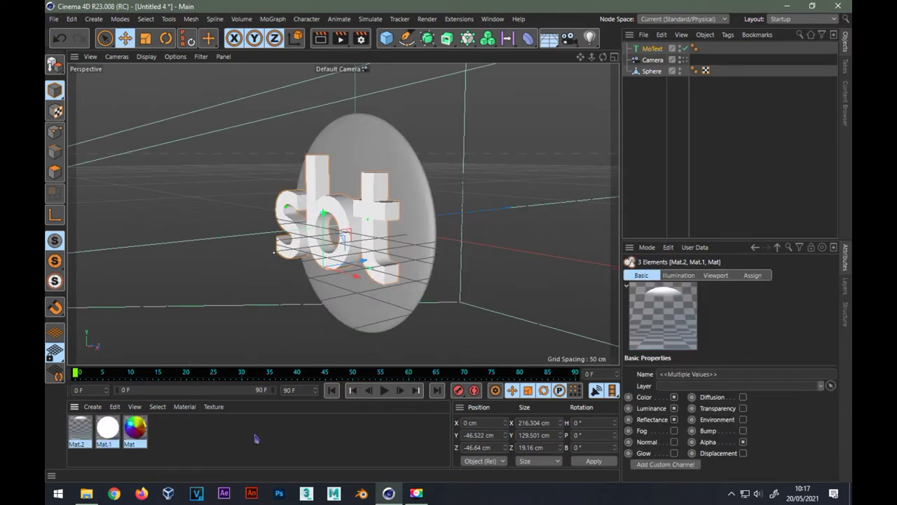
# Load a Gradient shader into Mat's Color texture and view its rainbow gradient settings.
pyautogui.click(152, 435)
pyautogui.doubleClick(135, 427)
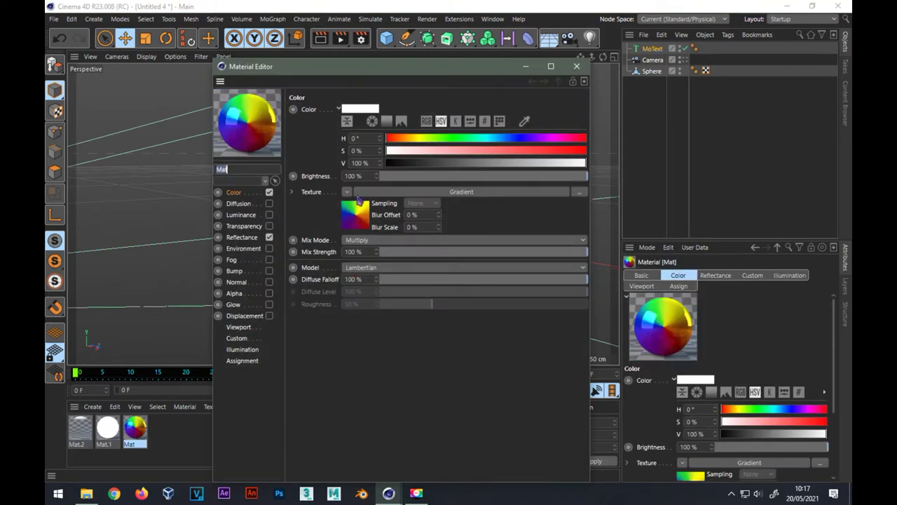
pyautogui.click(347, 193)
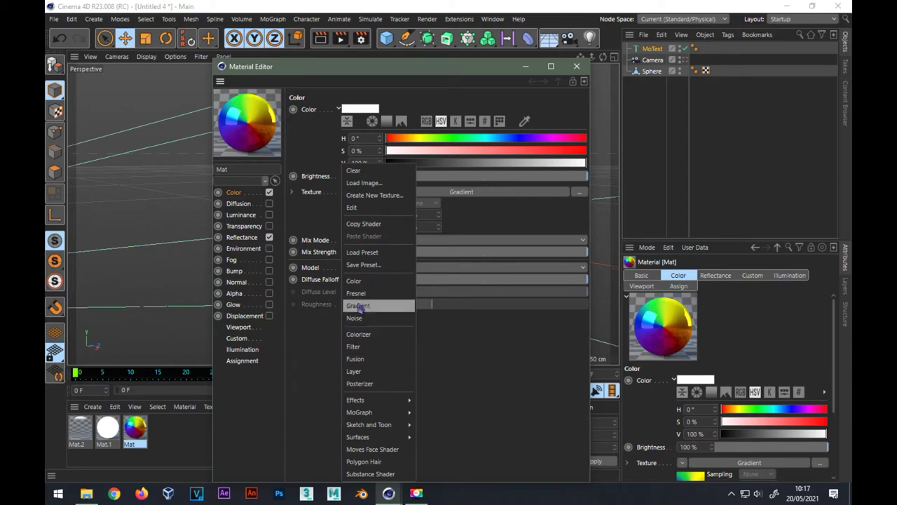
pyautogui.click(358, 305)
pyautogui.click(355, 219)
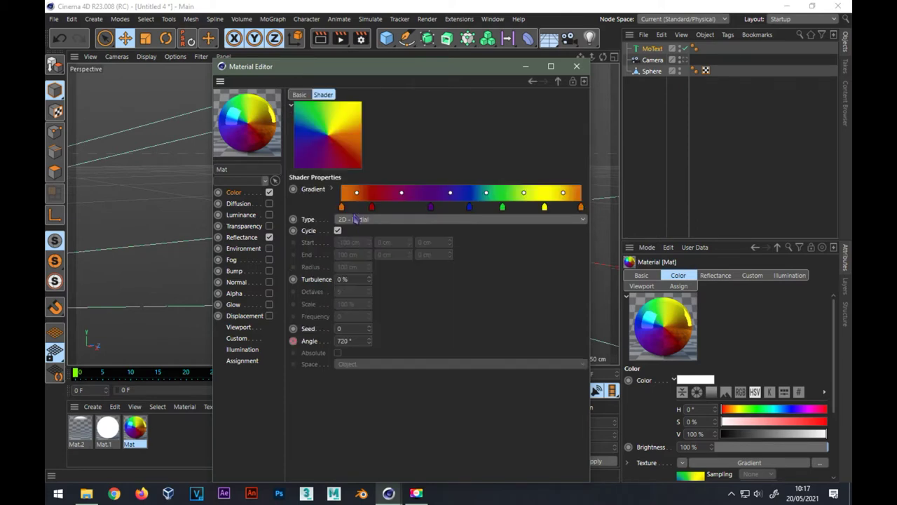
# Keep the gradient type 2D - Radial and inspect the orange knot's position and H/S/V values.
pyautogui.click(333, 189)
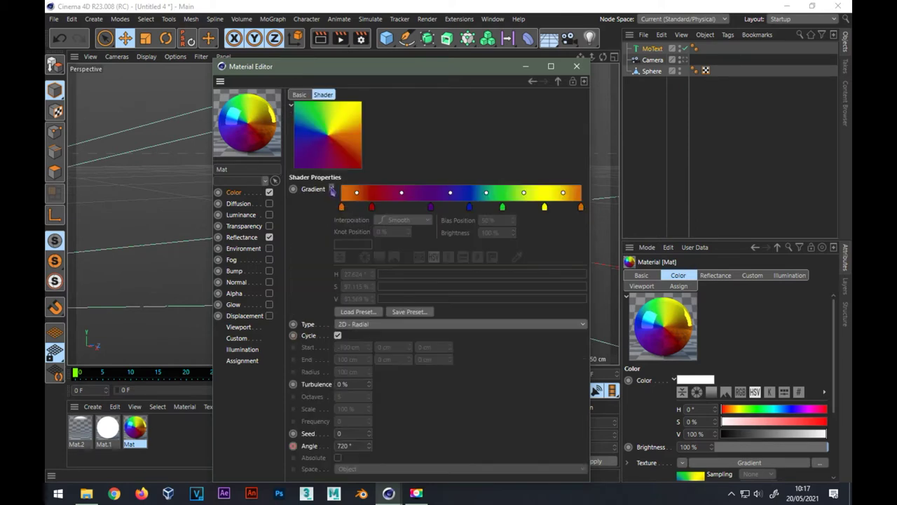
pyautogui.click(355, 325)
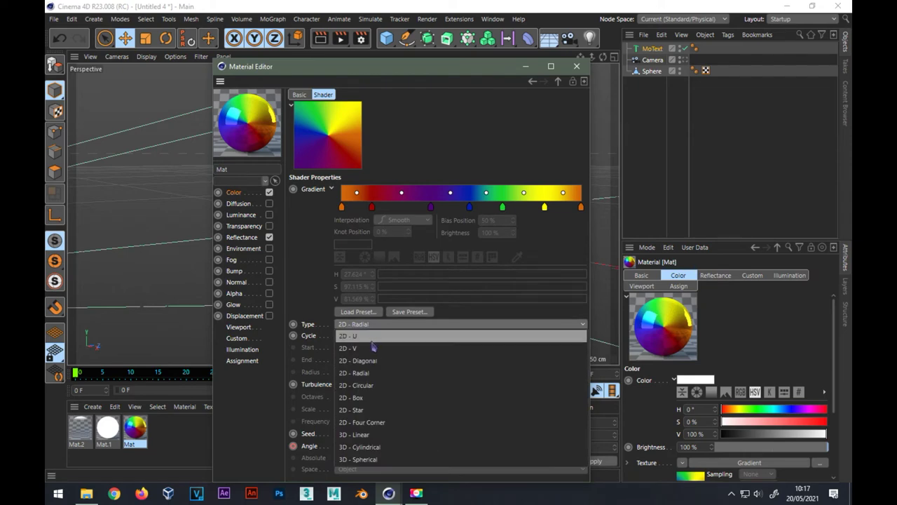
pyautogui.click(364, 377)
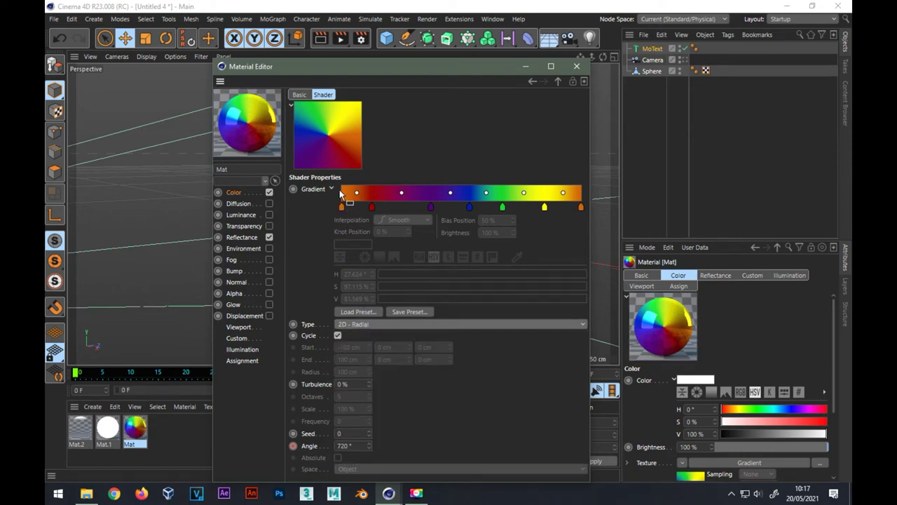
pyautogui.click(342, 207)
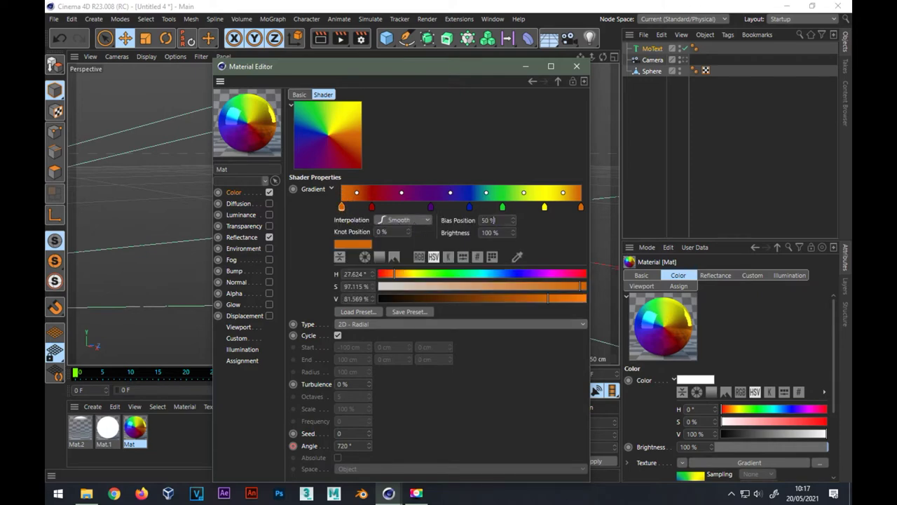
pyautogui.click(378, 232)
pyautogui.click(364, 274)
pyautogui.click(365, 287)
pyautogui.click(365, 299)
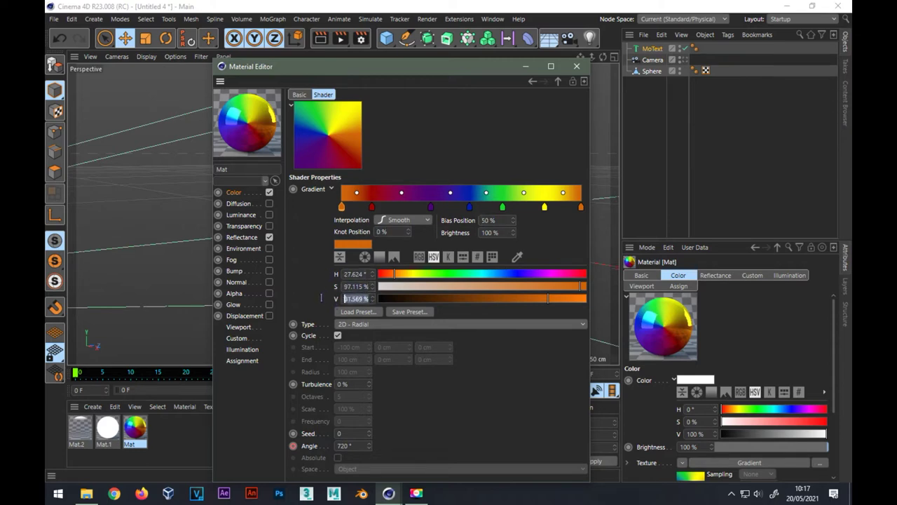
# Inspect the red knot's position and H/S/V values, then select the purple knot's hue.
pyautogui.click(372, 208)
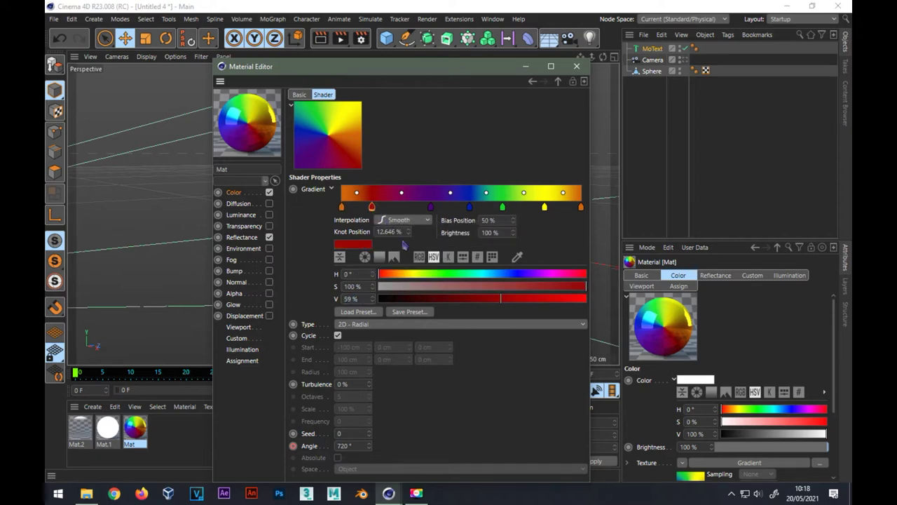
pyautogui.click(379, 231)
pyautogui.click(359, 274)
pyautogui.click(365, 286)
pyautogui.click(362, 299)
pyautogui.press('Return')
pyautogui.click(431, 206)
pyautogui.click(357, 274)
pyautogui.moveTo(367, 274); pyautogui.dragTo(306, 277)
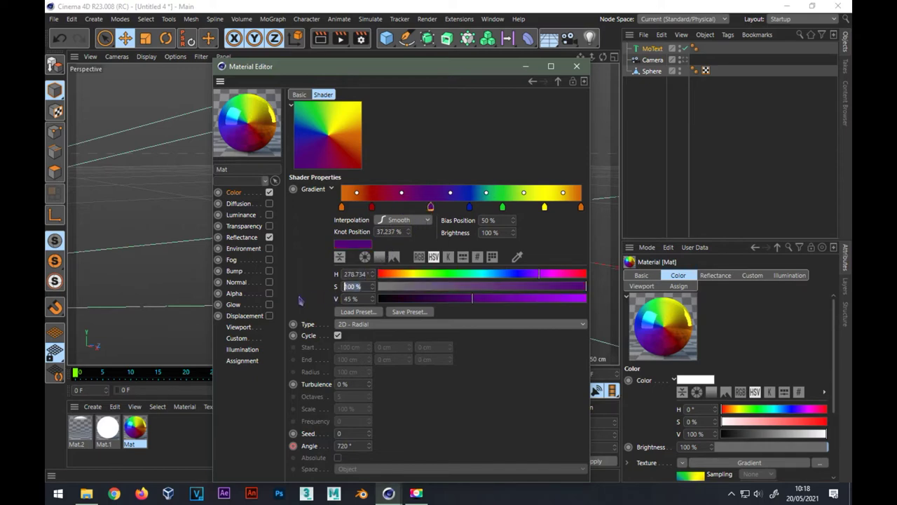
pyautogui.moveTo(357, 298); pyautogui.dragTo(311, 299)
pyautogui.click(469, 207)
pyautogui.moveTo(370, 274)
pyautogui.mouseDown()
pyautogui.moveTo(348, 274)
pyautogui.moveTo(325, 296)
pyautogui.moveTo(343, 297)
pyautogui.mouseUp()
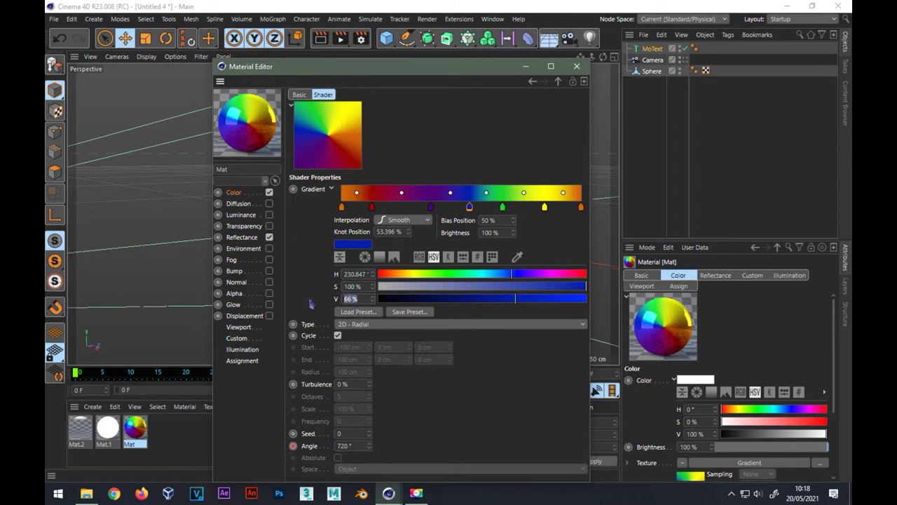
pyautogui.click(502, 208)
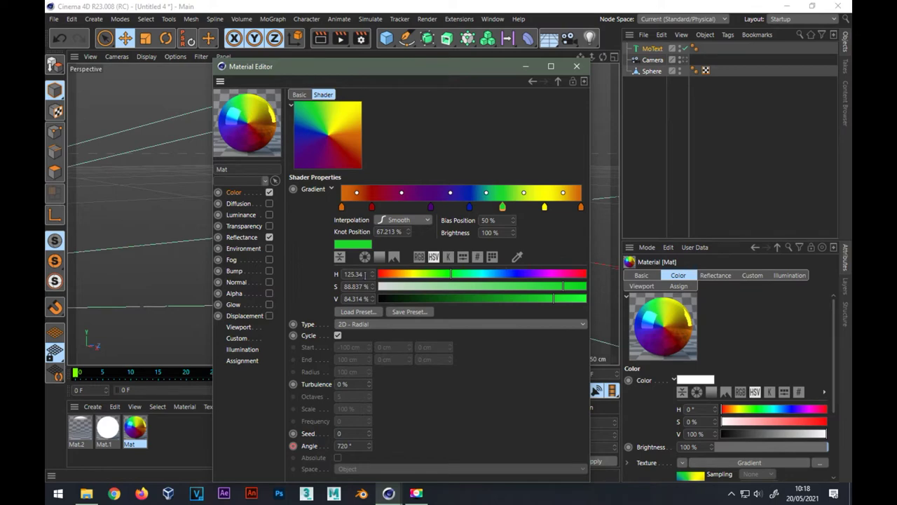
pyautogui.moveTo(363, 274); pyautogui.dragTo(311, 299)
pyautogui.moveTo(366, 286); pyautogui.dragTo(313, 295)
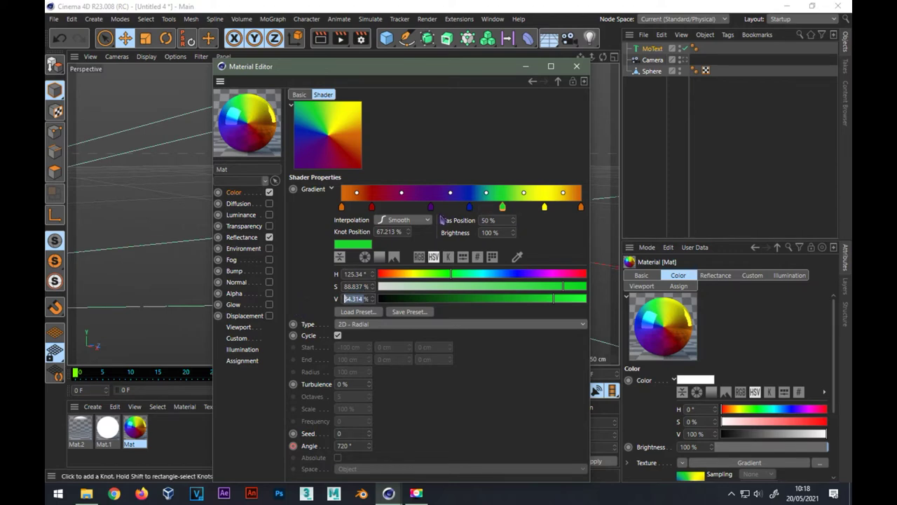
pyautogui.click(544, 208)
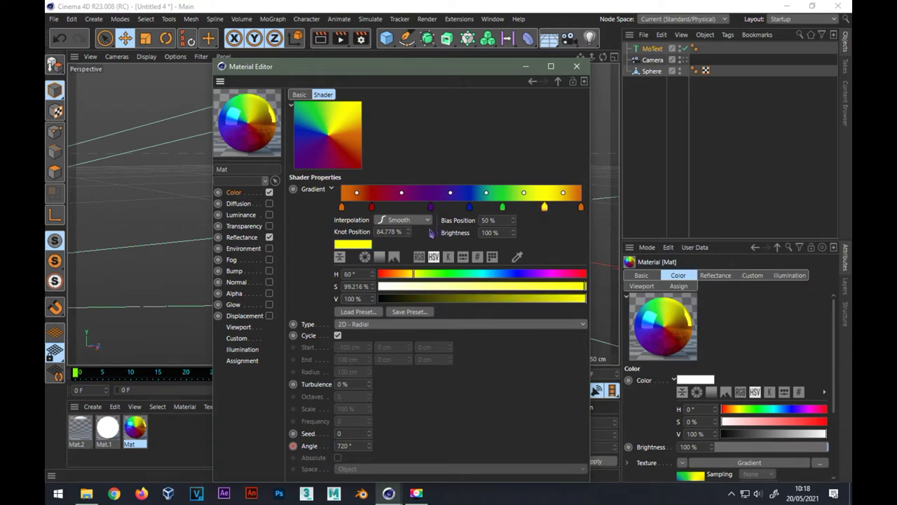
pyautogui.doubleClick(400, 234)
pyautogui.doubleClick(354, 274)
pyautogui.press('Tab')
pyautogui.press('Tab')
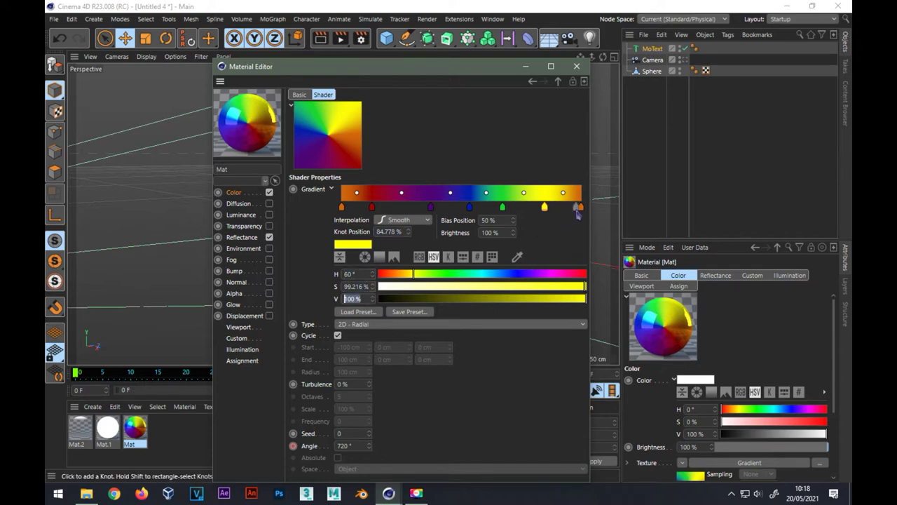
pyautogui.click(581, 208)
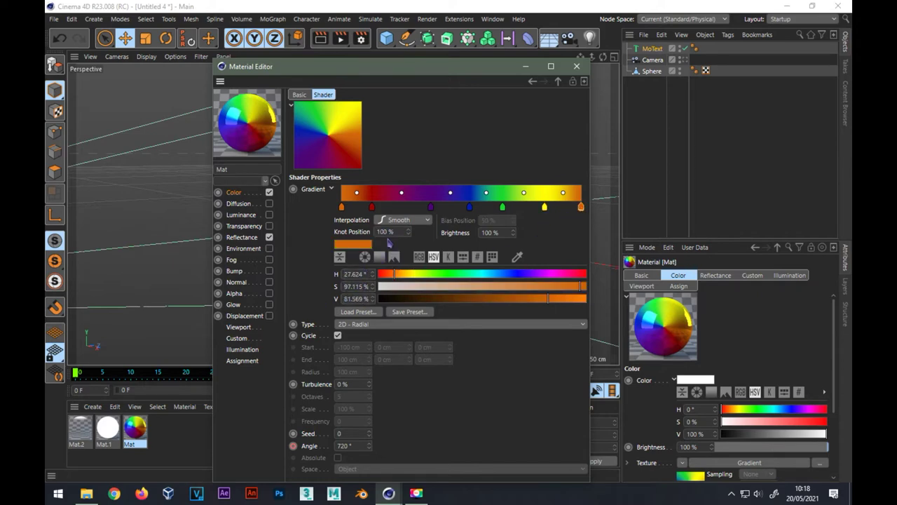
pyautogui.click(355, 274)
pyautogui.press('Tab')
pyautogui.click(366, 298)
pyautogui.click(544, 207)
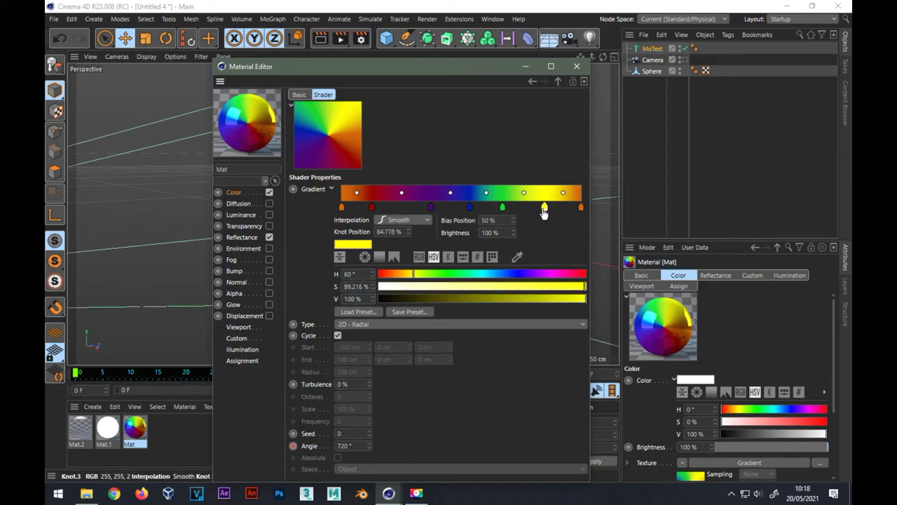
pyautogui.click(502, 207)
pyautogui.click(469, 207)
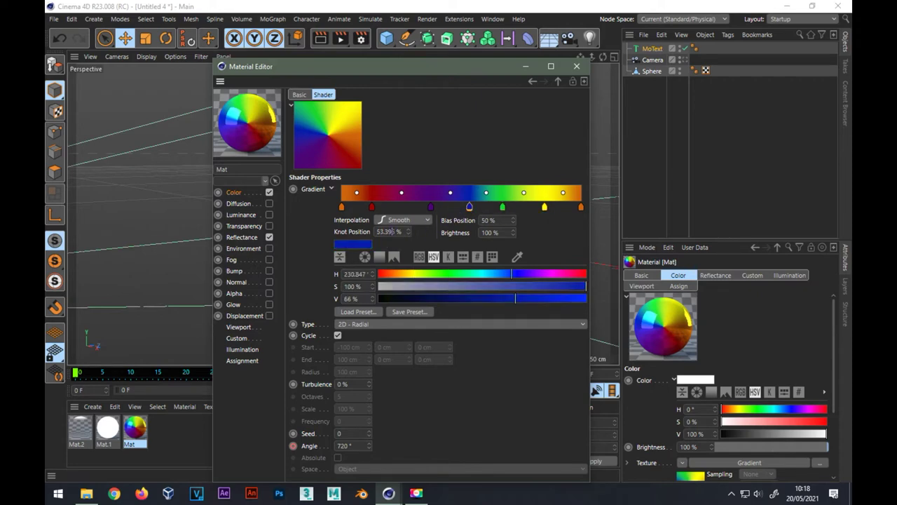
pyautogui.click(430, 207)
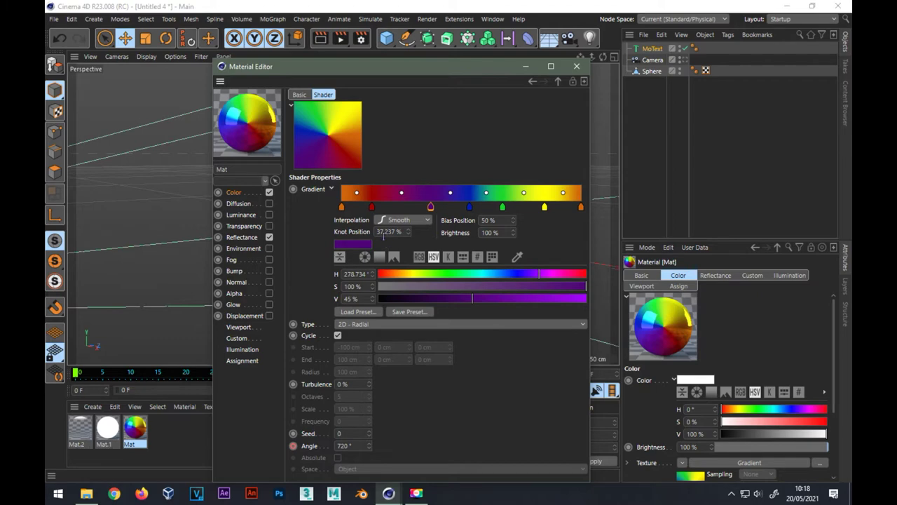
pyautogui.click(371, 207)
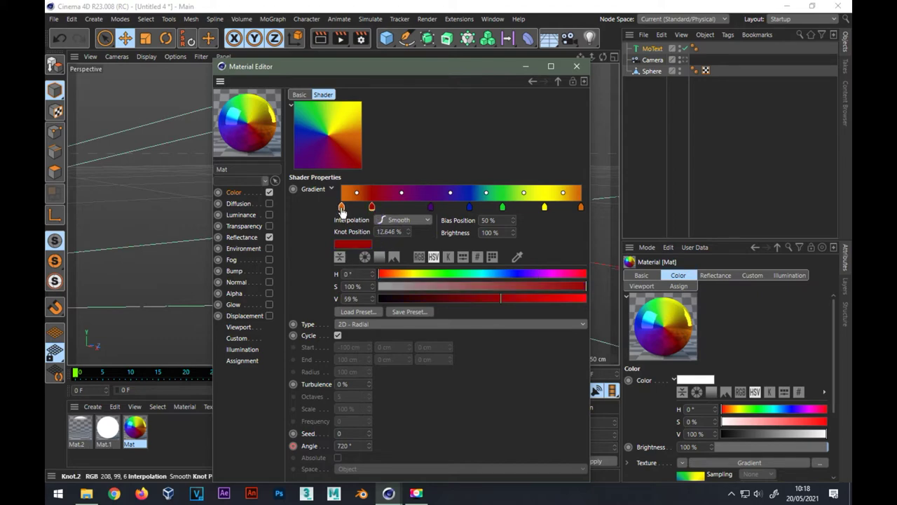
pyautogui.click(342, 207)
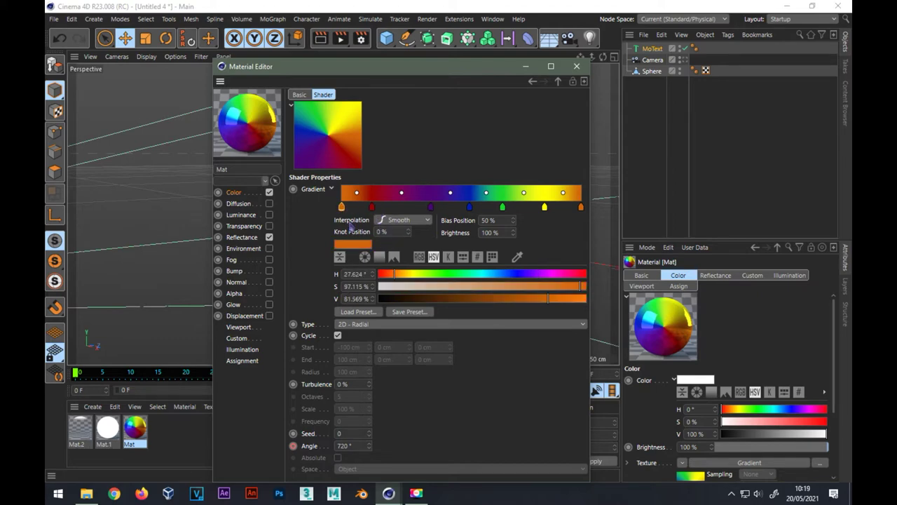
pyautogui.click(245, 239)
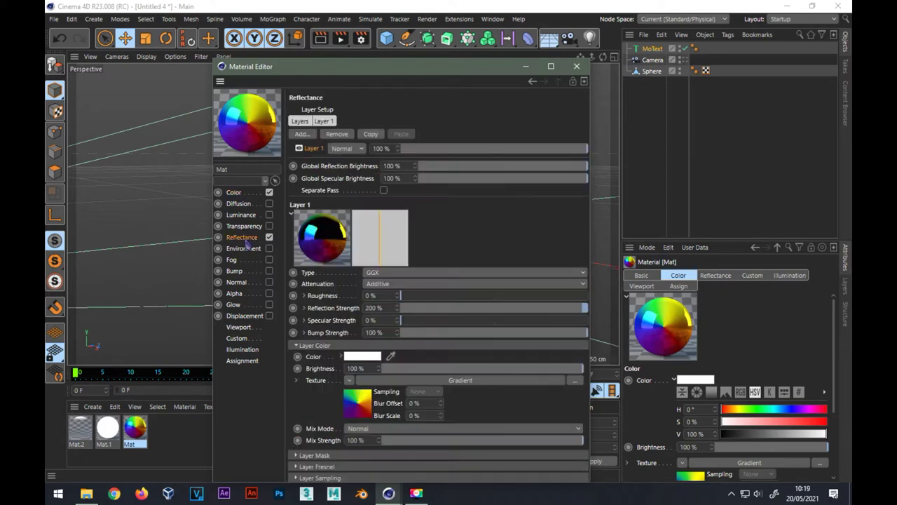
# Keep Reflectance at GGX with 200% strength, then drag Mat onto the Sphere.
pyautogui.click(379, 274)
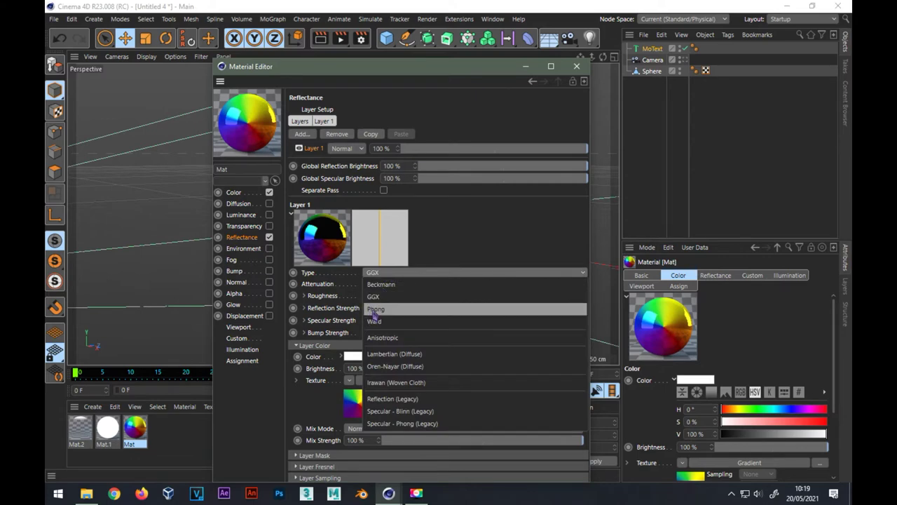
pyautogui.click(374, 297)
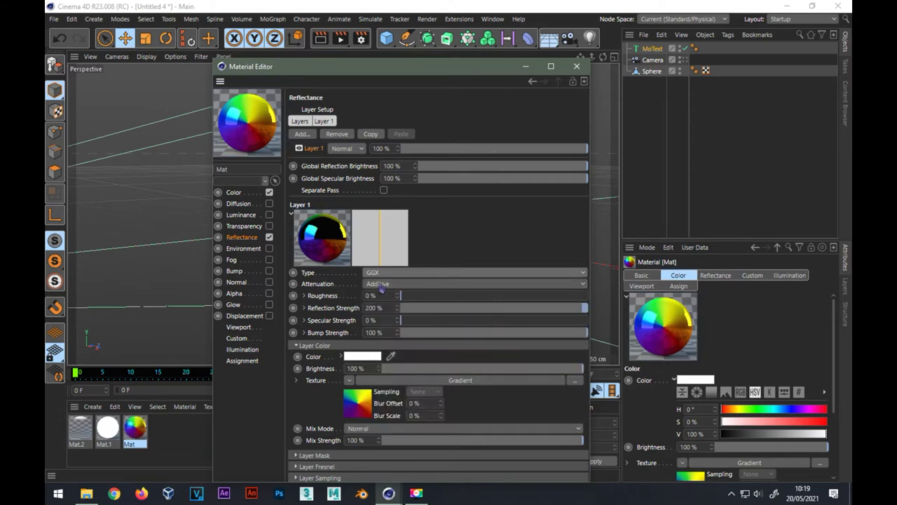
pyautogui.click(385, 308)
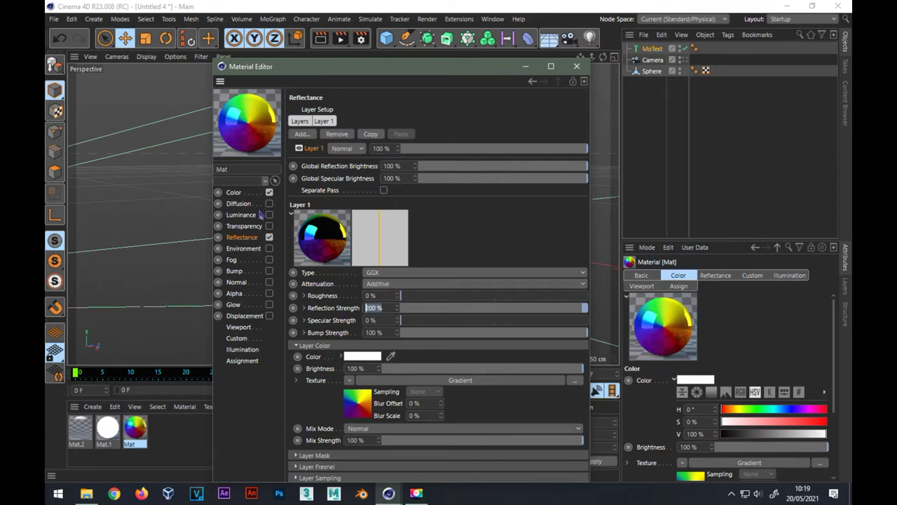
pyautogui.click(236, 192)
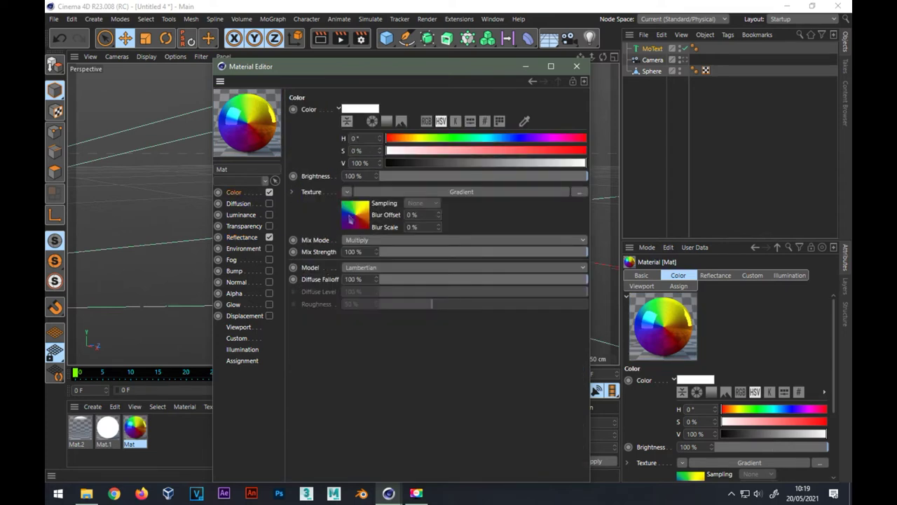
pyautogui.click(251, 238)
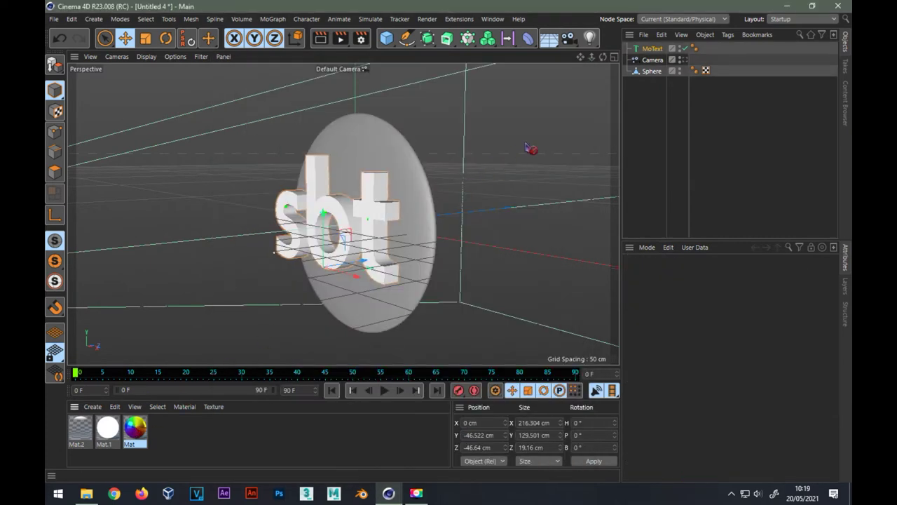
pyautogui.moveTo(303, 303)
pyautogui.mouseDown()
pyautogui.moveTo(640, 98)
pyautogui.moveTo(660, 74)
pyautogui.mouseUp()
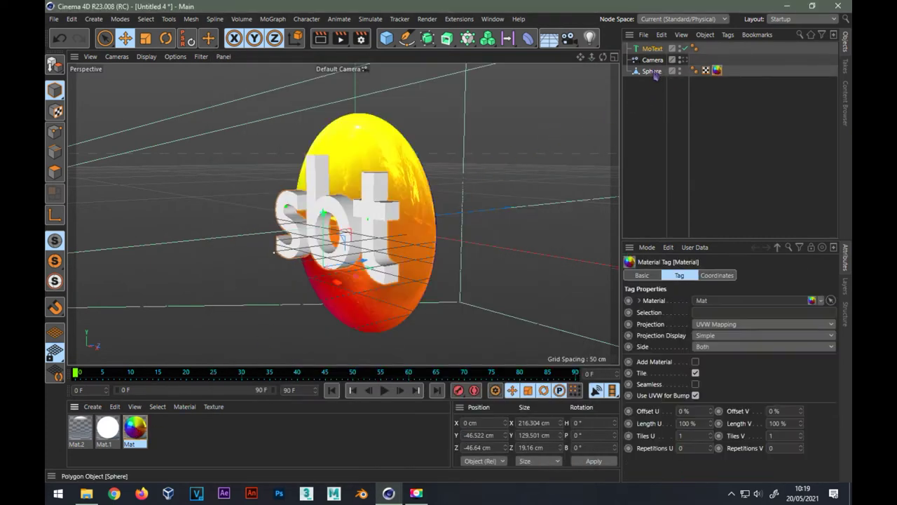
# Set the Sphere's material tag projection to Flat.
pyautogui.click(727, 325)
pyautogui.click(702, 360)
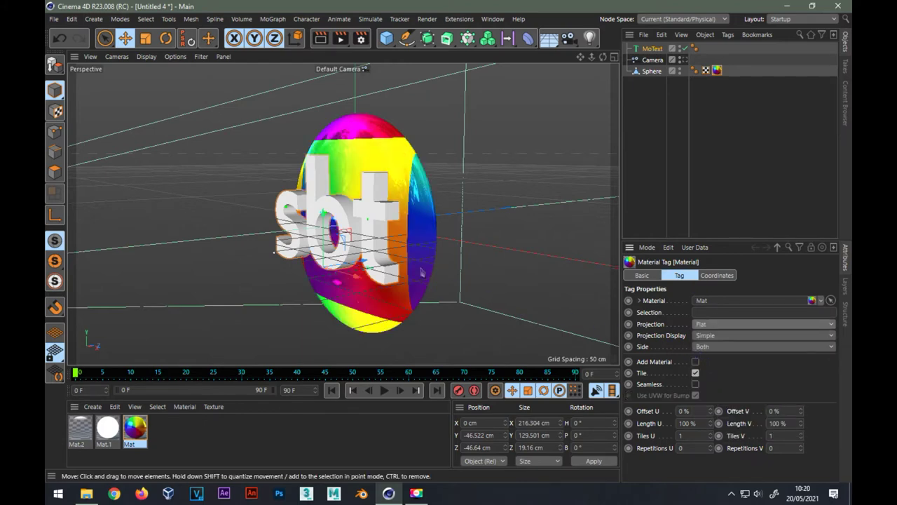
pyautogui.moveTo(343, 237)
pyautogui.keyDown('alt'); pyautogui.mouseDown()
pyautogui.moveTo(440, 232)
pyautogui.moveTo(449, 222)
pyautogui.mouseUp(); pyautogui.keyUp('alt')
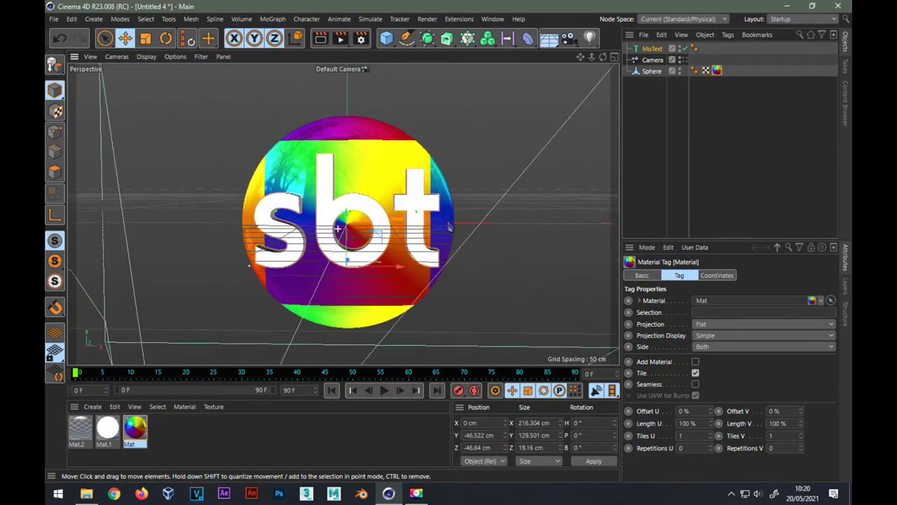
# Through the scene camera, scale up the texture projection so the rainbow fills the disc.
pyautogui.click(684, 60)
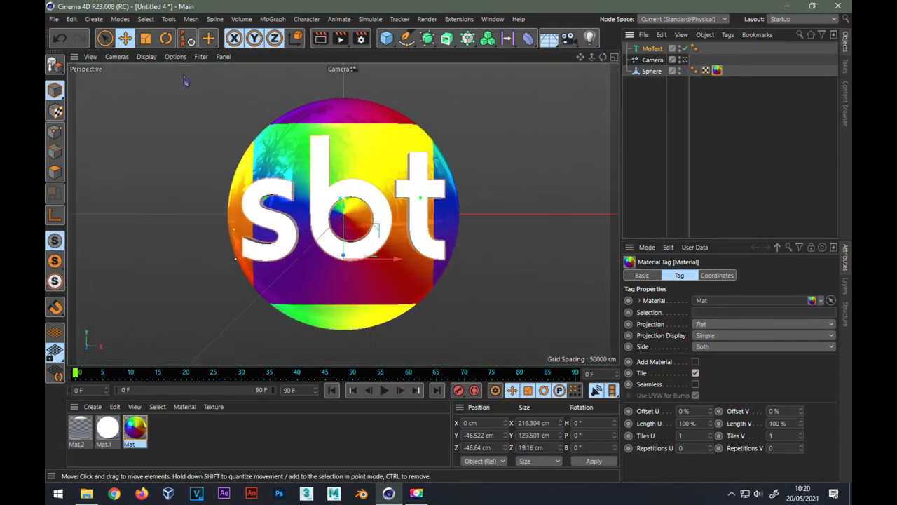
pyautogui.click(56, 111)
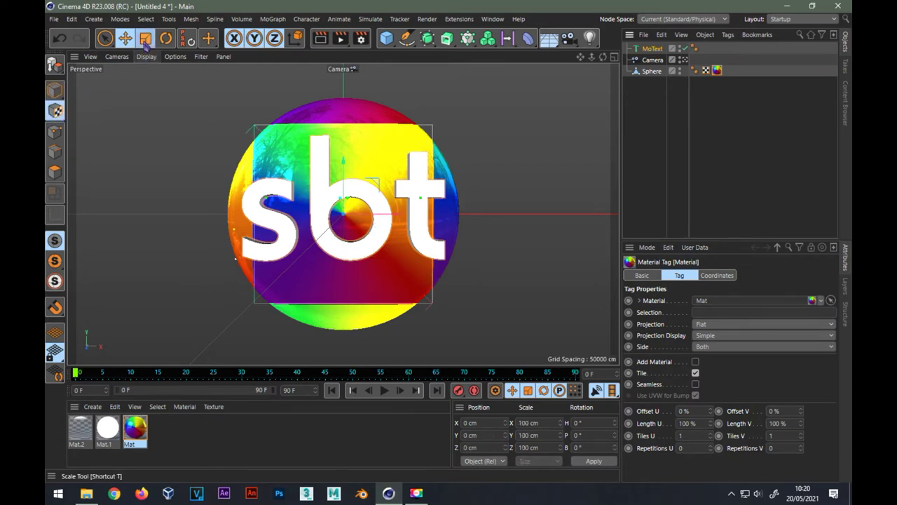
pyautogui.click(145, 40)
pyautogui.moveTo(519, 142); pyautogui.dragTo(590, 97)
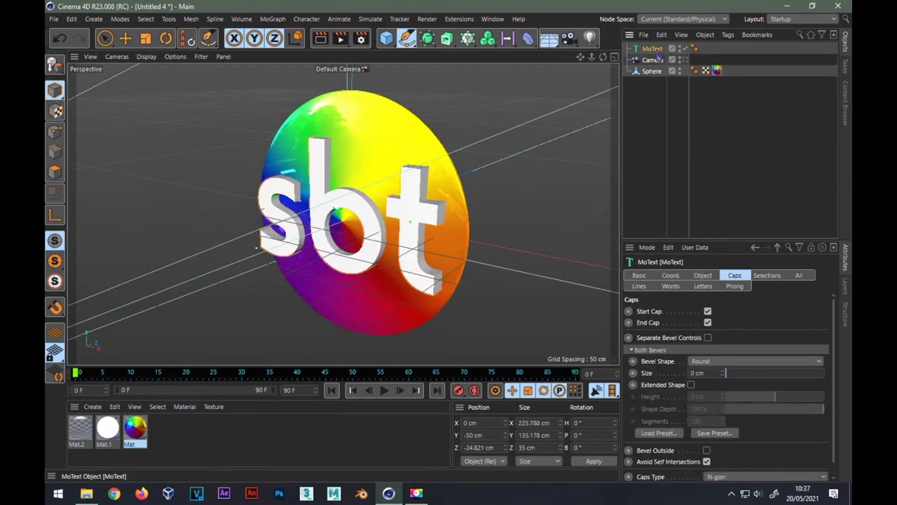
# Make the MoText editable and expand its hierarchy down to the b Extrude.
pyautogui.click(56, 67)
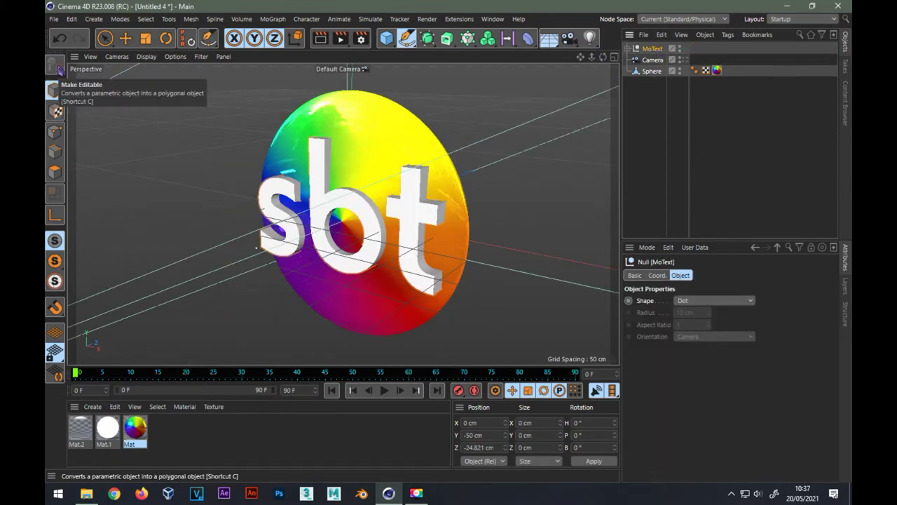
pyautogui.click(628, 48)
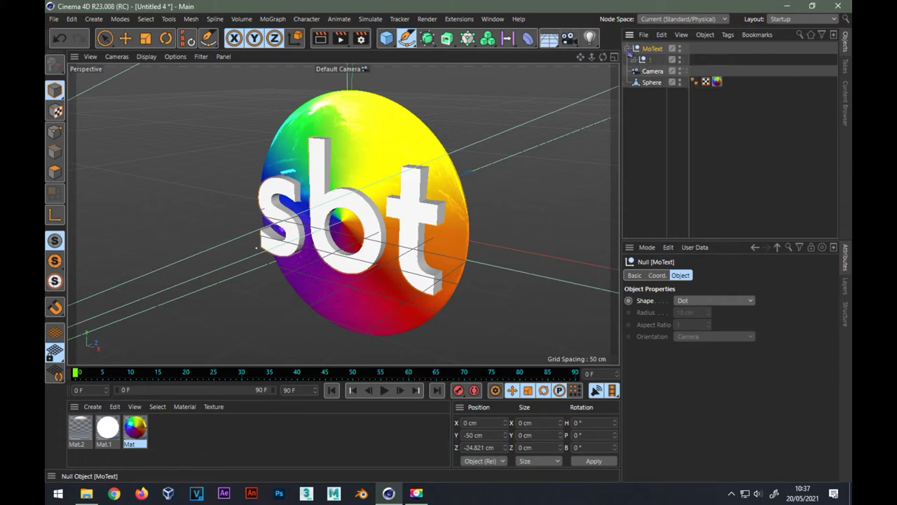
pyautogui.click(633, 60)
pyautogui.click(639, 71)
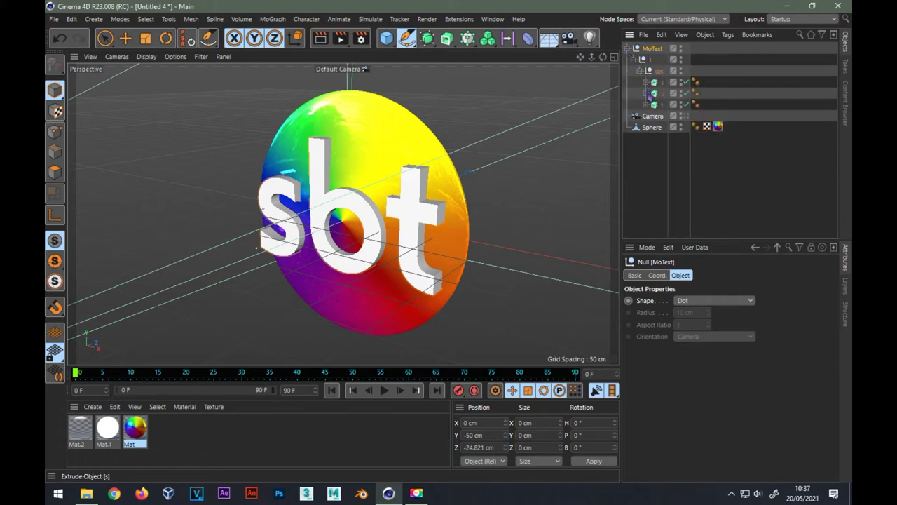
pyautogui.click(645, 93)
# Drag the b spline out of its Extrude object.
pyautogui.click(55, 131)
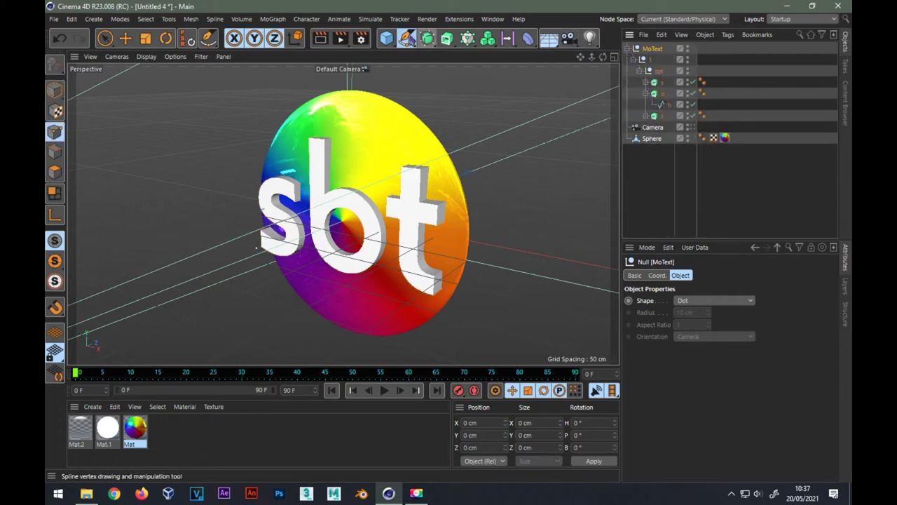
pyautogui.click(406, 37)
pyautogui.moveTo(663, 104); pyautogui.dragTo(659, 148)
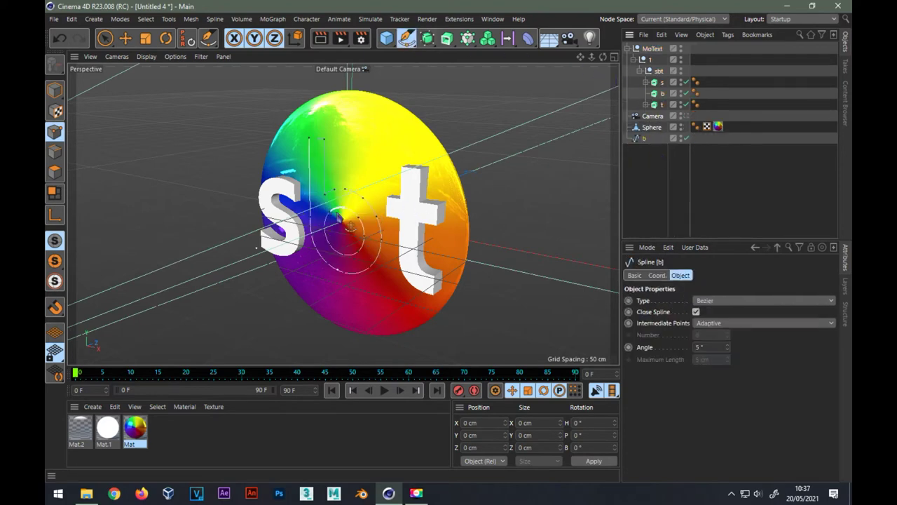
# Zoom in and nudge one point of the b outline slightly down-left, then deselect it.
pyautogui.scroll(2, 341, 215)
pyautogui.scroll(2, 342, 216)
pyautogui.scroll(2, 342, 214)
pyautogui.scroll(2, 344, 206)
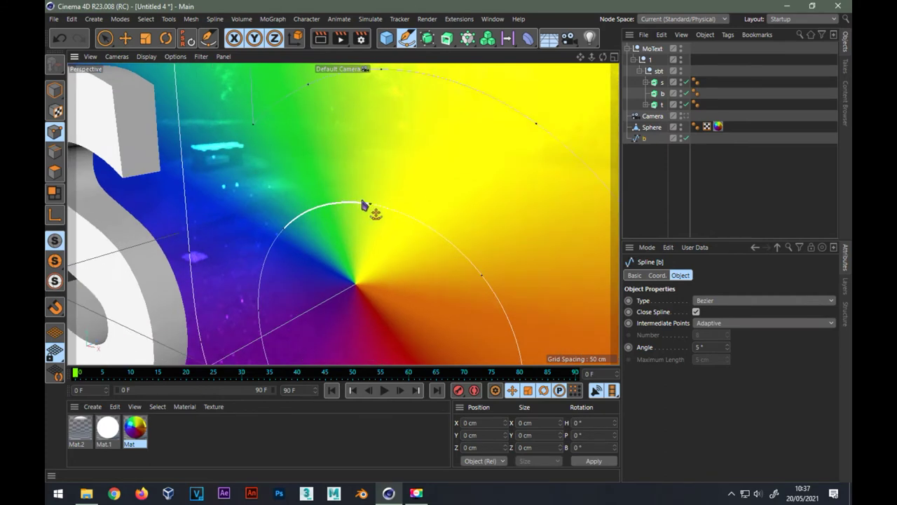
pyautogui.scroll(2, 364, 203)
pyautogui.scroll(2, 379, 206)
pyautogui.scroll(2, 369, 210)
pyautogui.moveTo(359, 187); pyautogui.dragTo(356, 192)
pyautogui.click(367, 219)
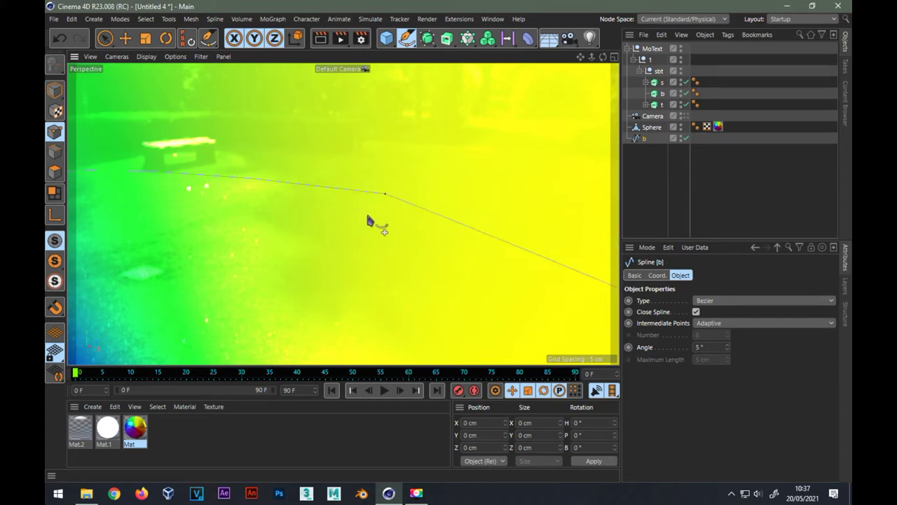
# Frame the b outline and drop spline b back into its Extrude object.
pyautogui.scroll(-3, 375, 214)
pyautogui.scroll(-3, 376, 221)
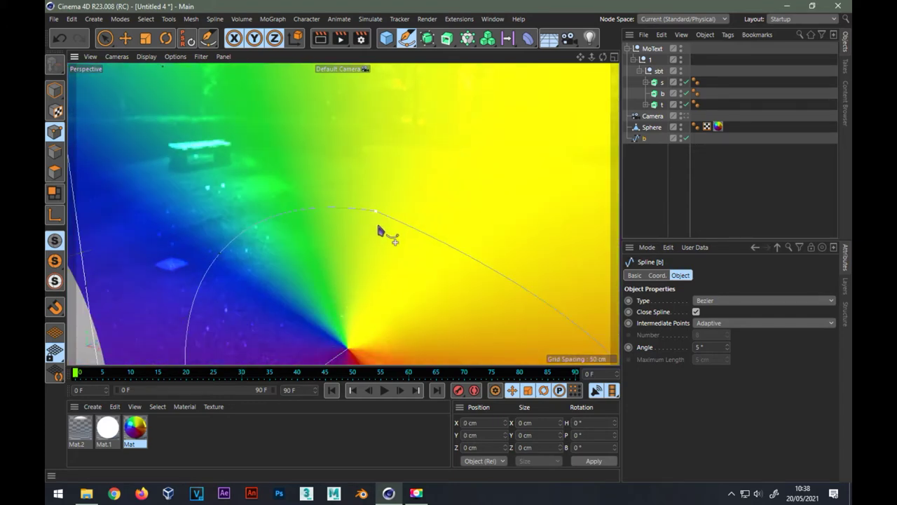
pyautogui.moveTo(380, 240)
pyautogui.keyDown('alt'); pyautogui.mouseDown()
pyautogui.moveTo(418, 232)
pyautogui.moveTo(367, 228)
pyautogui.moveTo(313, 202)
pyautogui.mouseUp(); pyautogui.keyUp('alt')
pyautogui.click(308, 194)
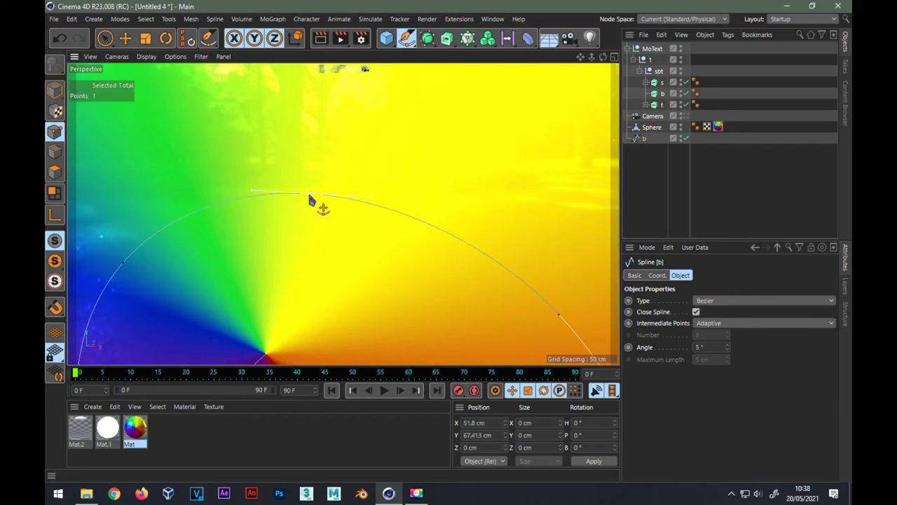
pyautogui.moveTo(351, 238)
pyautogui.keyDown('alt'); pyautogui.mouseDown()
pyautogui.moveTo(399, 212)
pyautogui.moveTo(386, 224)
pyautogui.mouseUp(); pyautogui.keyUp('alt')
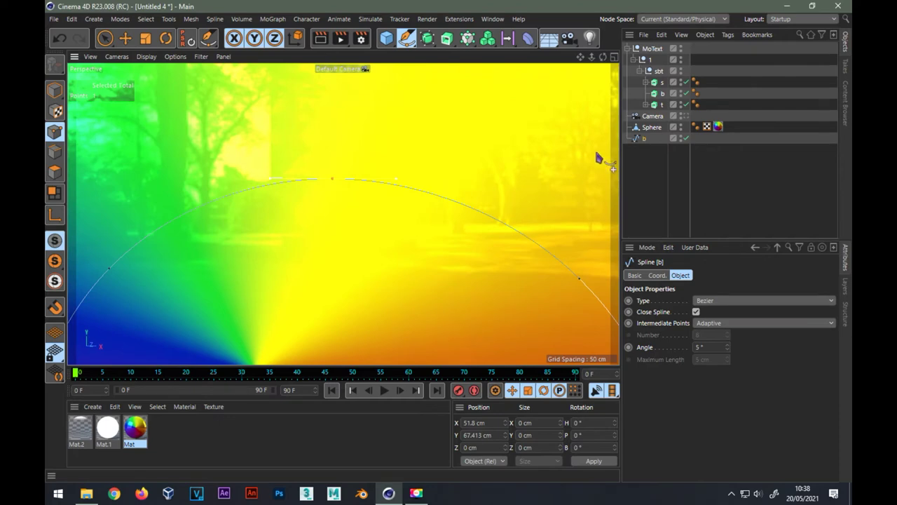
pyautogui.keyDown('alt'); pyautogui.moveTo(577, 170); pyautogui.dragTo(400, 194); pyautogui.keyUp('alt')
pyautogui.press('o')
pyautogui.scroll(3, 429, 193)
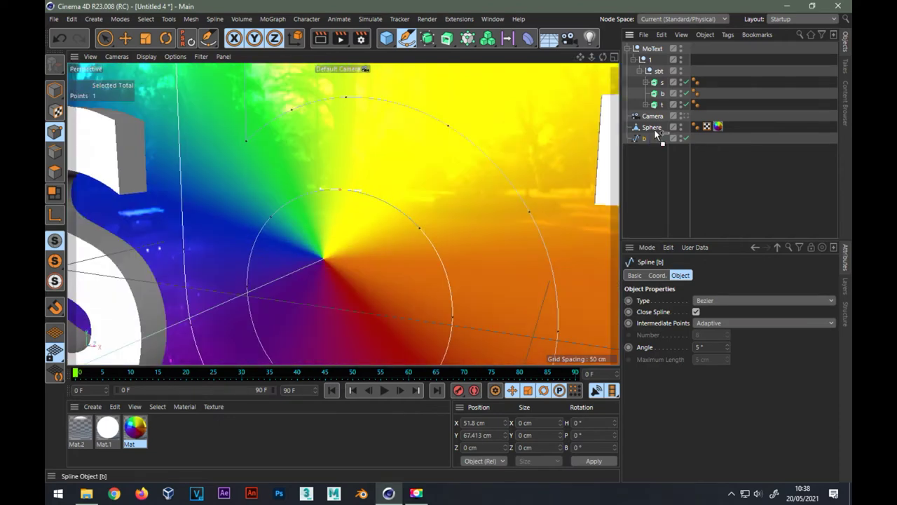
pyautogui.moveTo(665, 95); pyautogui.dragTo(663, 96)
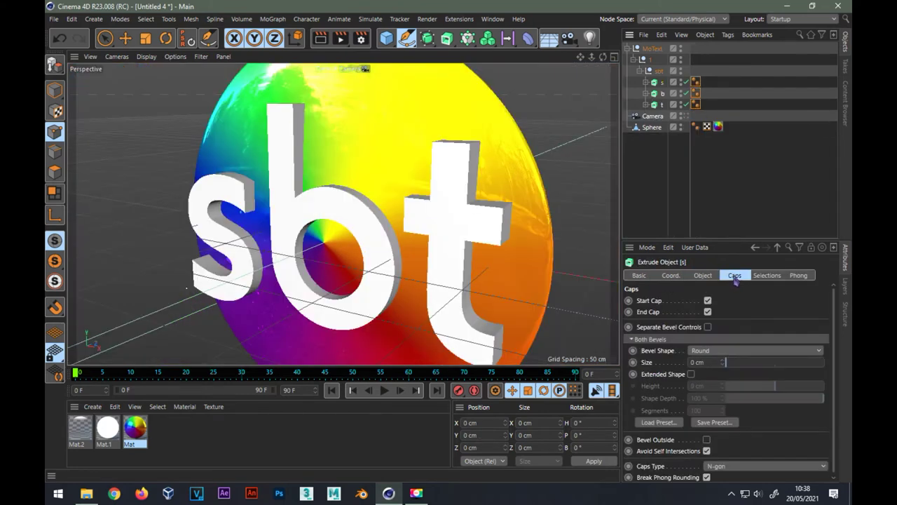
# Give the s letter's Extrude a Round cap bevel of 6 cm with 100 segments.
pyautogui.click(640, 276)
pyautogui.click(730, 276)
pyautogui.click(716, 350)
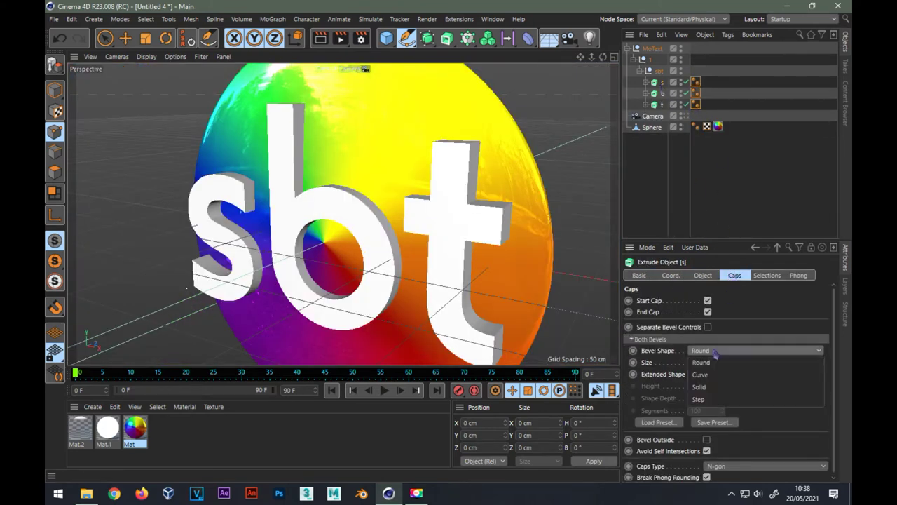
pyautogui.click(701, 362)
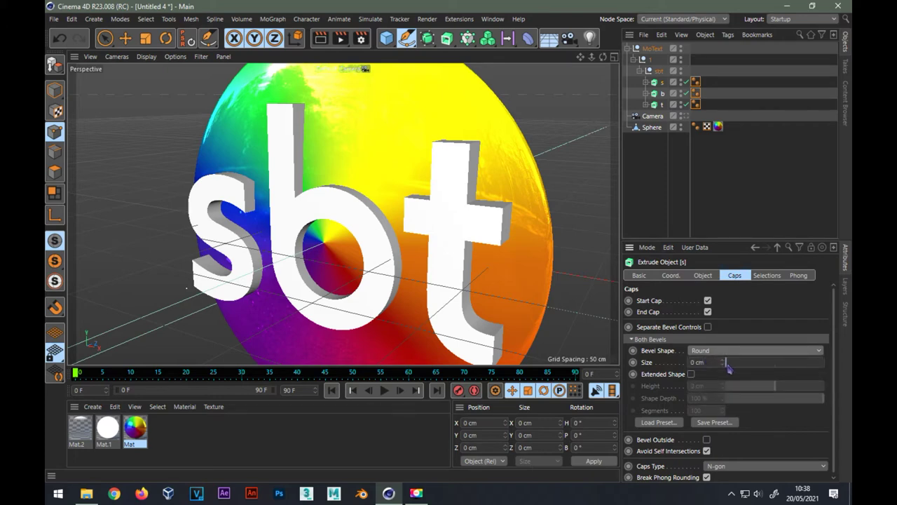
pyautogui.moveTo(708, 362); pyautogui.dragTo(667, 366)
pyautogui.write('6')
pyautogui.press('Return')
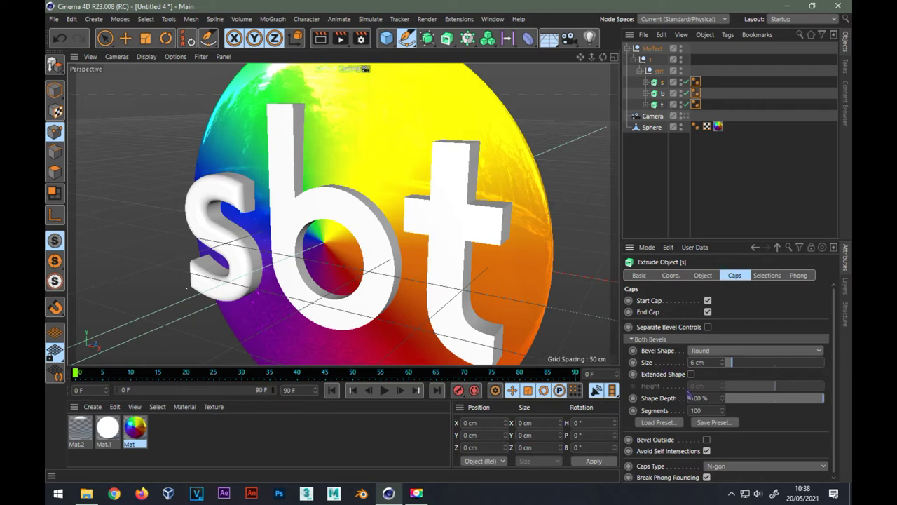
pyautogui.press('Return')
# Set the b letter's Extrude bevel size to 6 cm.
pyautogui.click(661, 93)
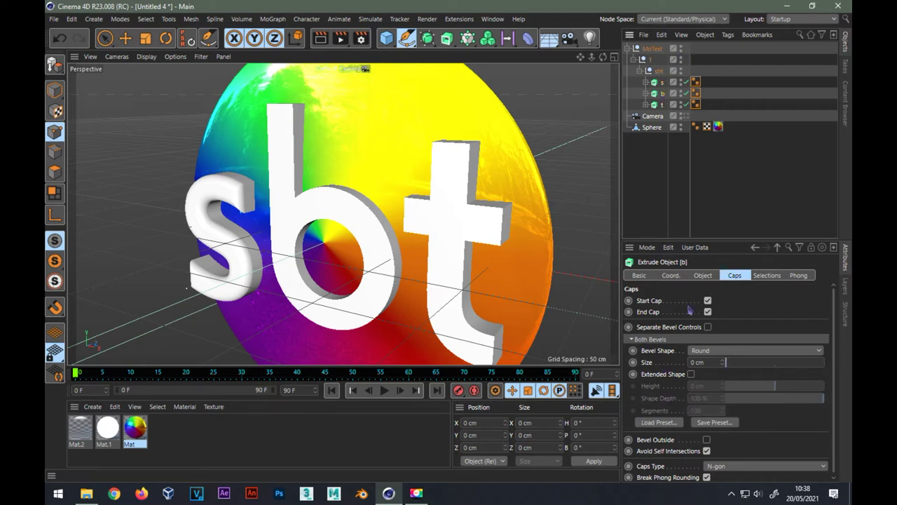
pyautogui.click(711, 362)
pyautogui.write('6')
pyautogui.press('Return')
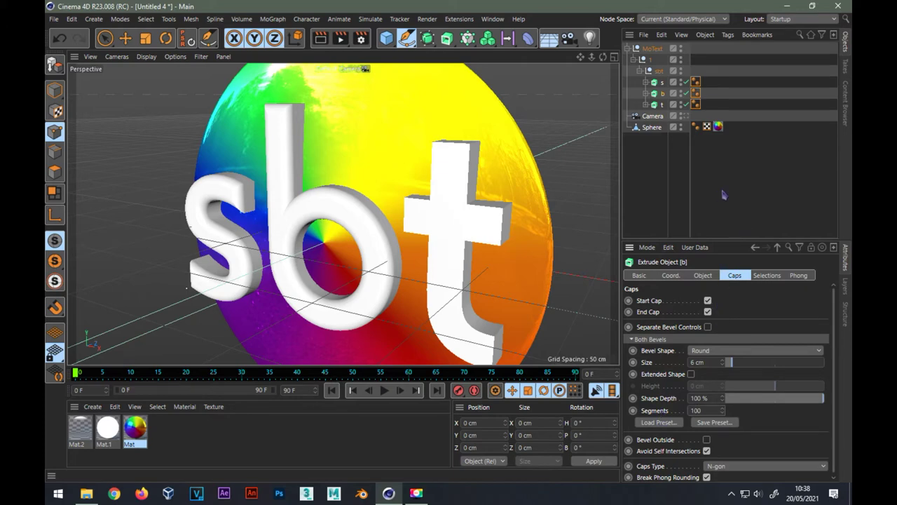
# Give the t letter a 6 cm bevel with 100 segments, then select all three Phong tags.
pyautogui.click(662, 104)
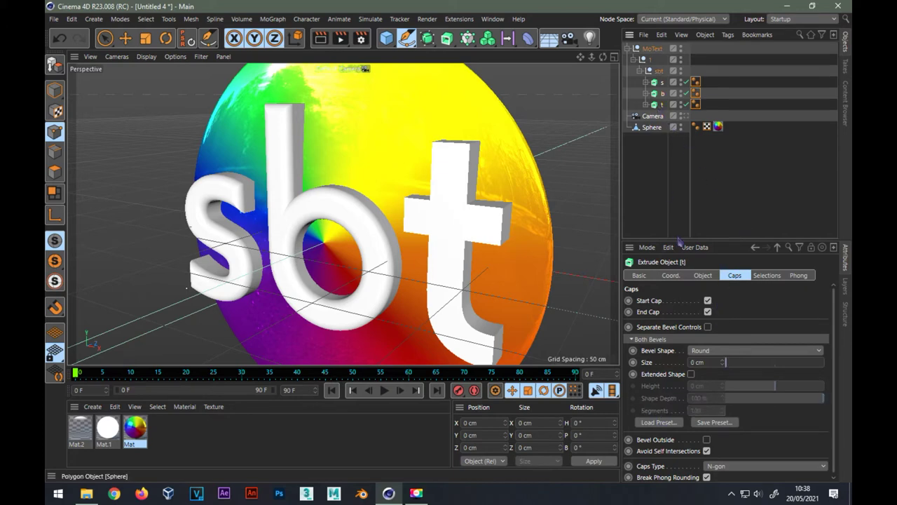
pyautogui.click(657, 362)
pyautogui.write('6')
pyautogui.press('Return')
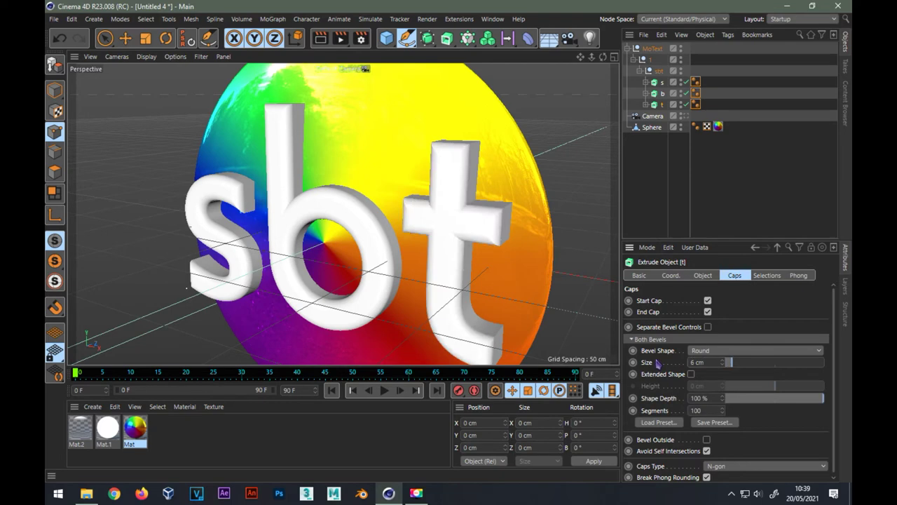
pyautogui.write('0')
pyautogui.press('Return')
pyautogui.click(685, 115)
pyautogui.press('e')
pyautogui.moveTo(721, 103); pyautogui.dragTo(628, 84)
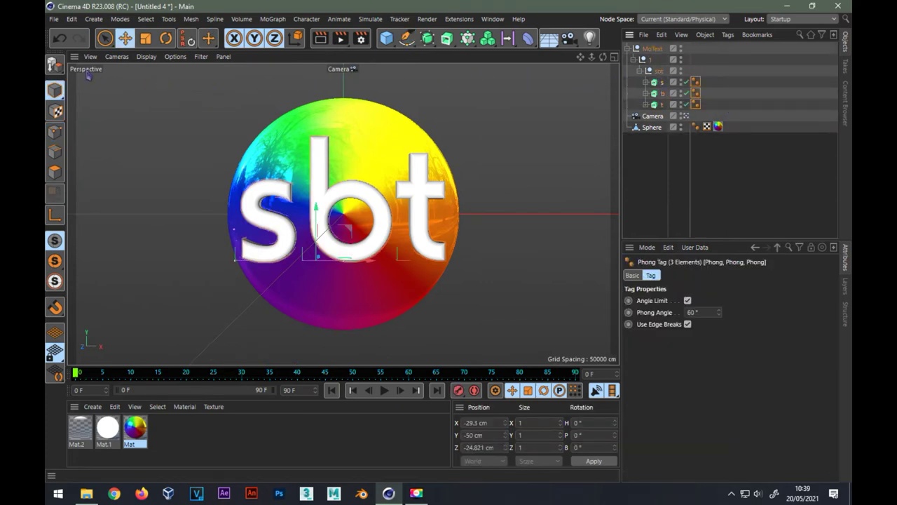
# Make the three letters editable and select all their polygons in Polygon mode.
pyautogui.click(56, 68)
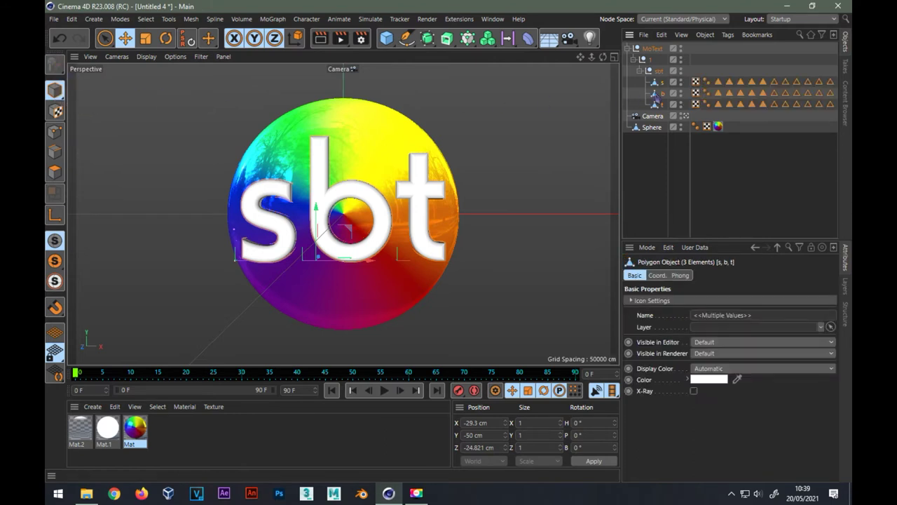
pyautogui.click(56, 174)
pyautogui.hotkey('ctrl', 'a')
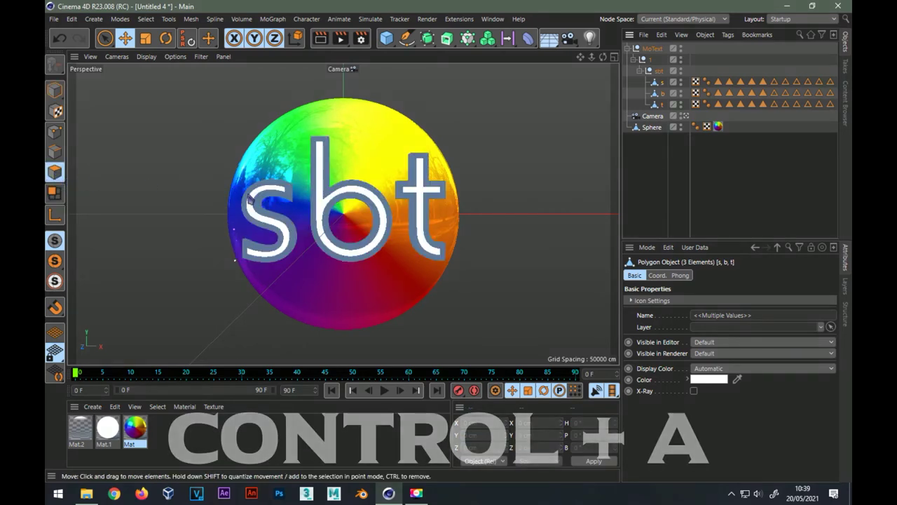
pyautogui.hotkey('ctrl', 'a')
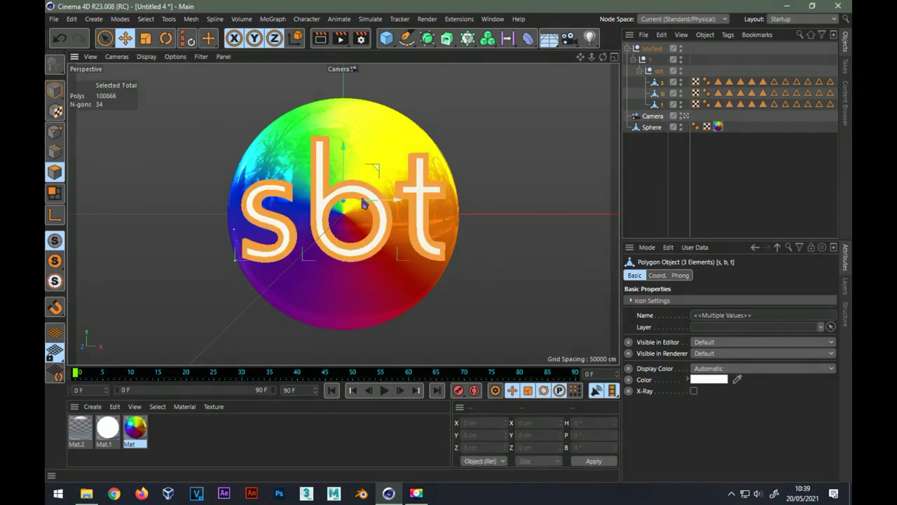
# Extrude the letter faces with a 3.5 cm offset, subdivision 1 and Create Caps on.
pyautogui.rightClick(424, 195)
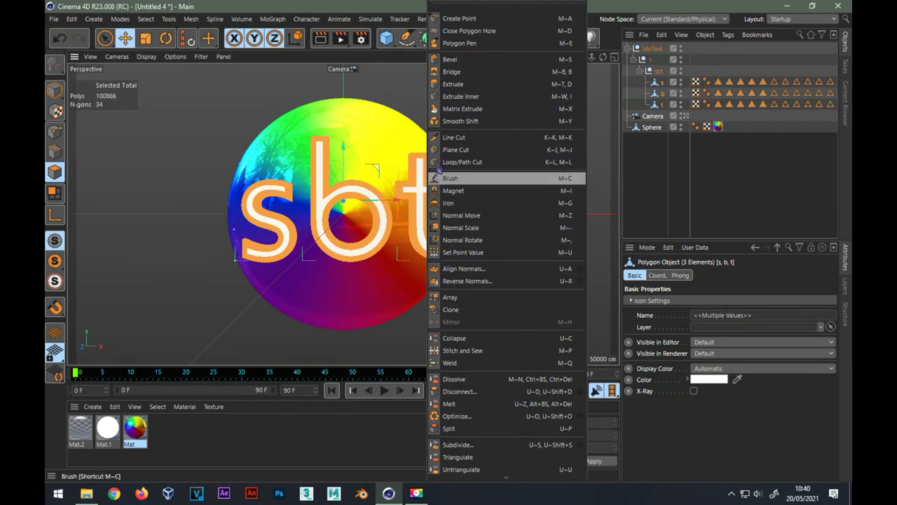
pyautogui.click(449, 86)
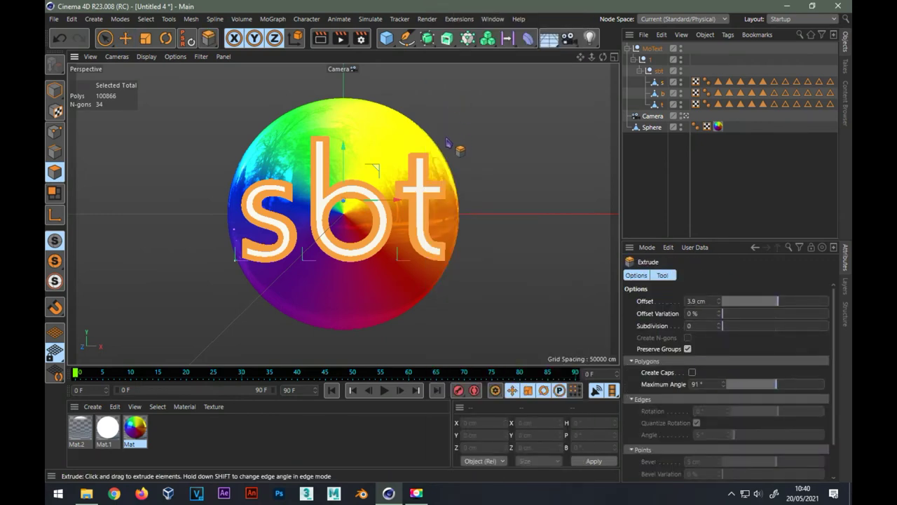
pyautogui.moveTo(461, 144)
pyautogui.mouseDown()
pyautogui.moveTo(428, 145)
pyautogui.moveTo(451, 144)
pyautogui.mouseUp()
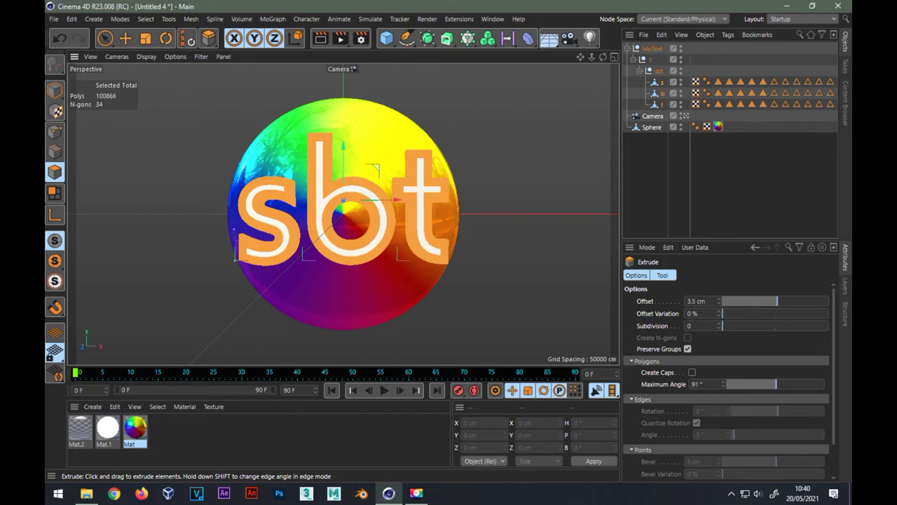
pyautogui.hotkey('ctrl', 'r')
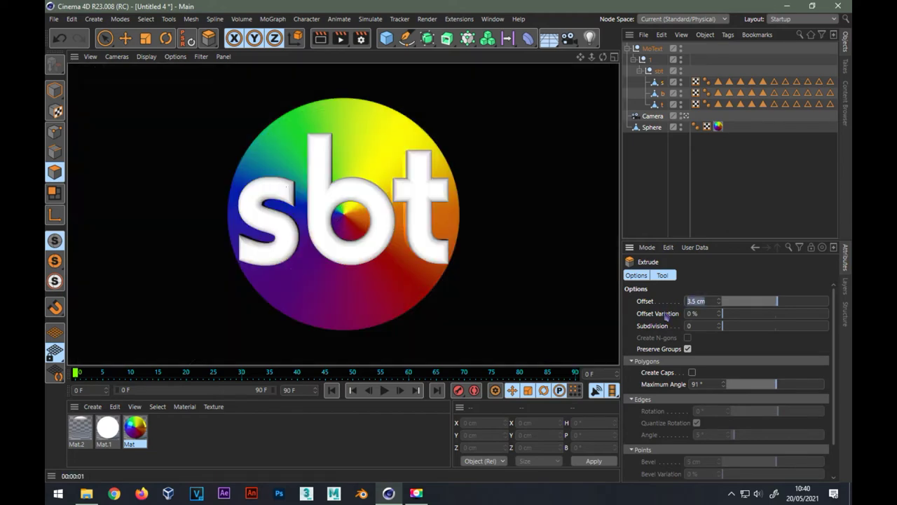
pyautogui.click(725, 330)
pyautogui.click(725, 331)
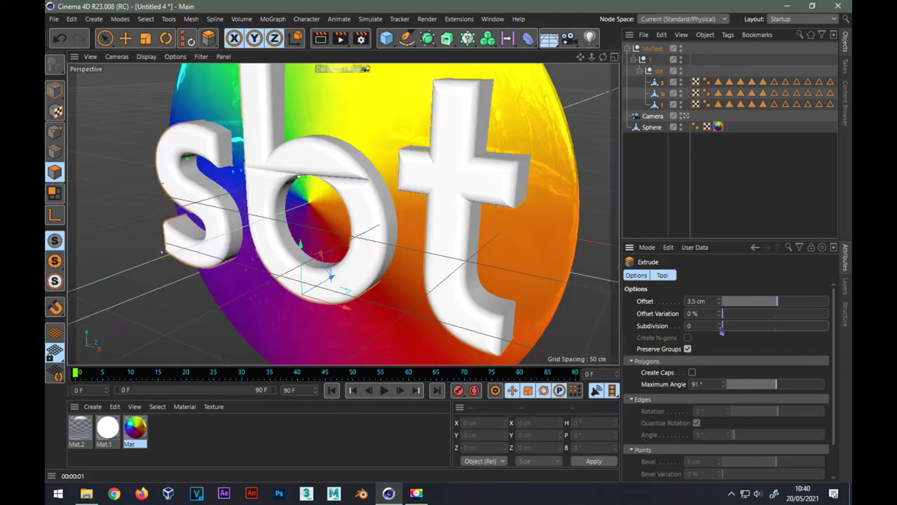
pyautogui.click(728, 331)
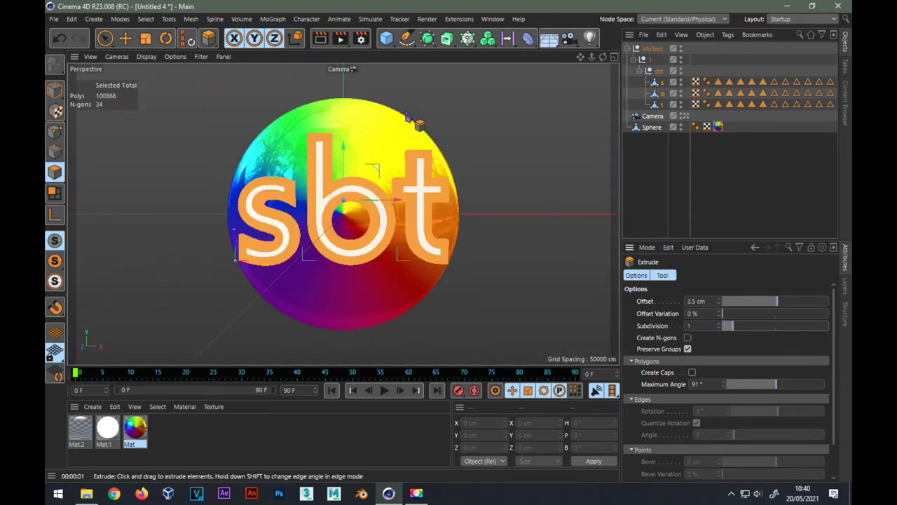
pyautogui.click(691, 372)
pyautogui.keyDown('alt'); pyautogui.moveTo(617, 273); pyautogui.dragTo(451, 253); pyautogui.keyUp('alt')
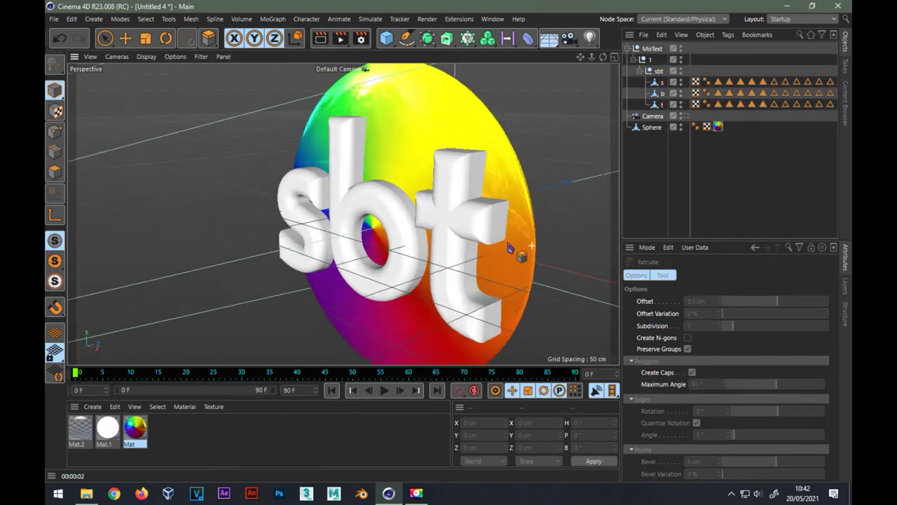
# Slide the sbt group along Z, scale it down, nudge it again, and view through the Camera.
pyautogui.click(658, 72)
pyautogui.moveTo(568, 240)
pyautogui.mouseDown()
pyautogui.moveTo(536, 253)
pyautogui.moveTo(561, 262)
pyautogui.mouseUp()
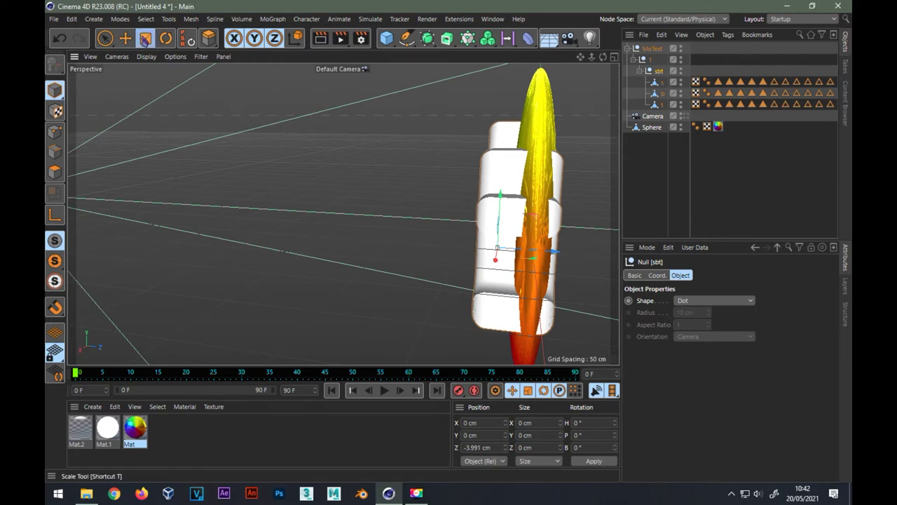
pyautogui.click(145, 39)
pyautogui.moveTo(555, 255)
pyautogui.mouseDown()
pyautogui.moveTo(539, 255)
pyautogui.moveTo(608, 271)
pyautogui.moveTo(422, 239)
pyautogui.mouseUp()
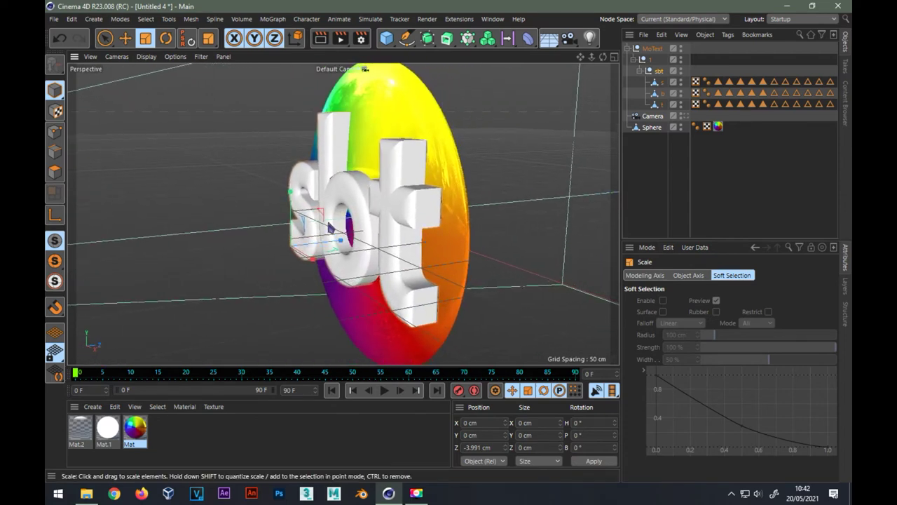
pyautogui.moveTo(339, 240); pyautogui.dragTo(340, 242)
pyautogui.click(125, 38)
pyautogui.moveTo(341, 242); pyautogui.dragTo(336, 244)
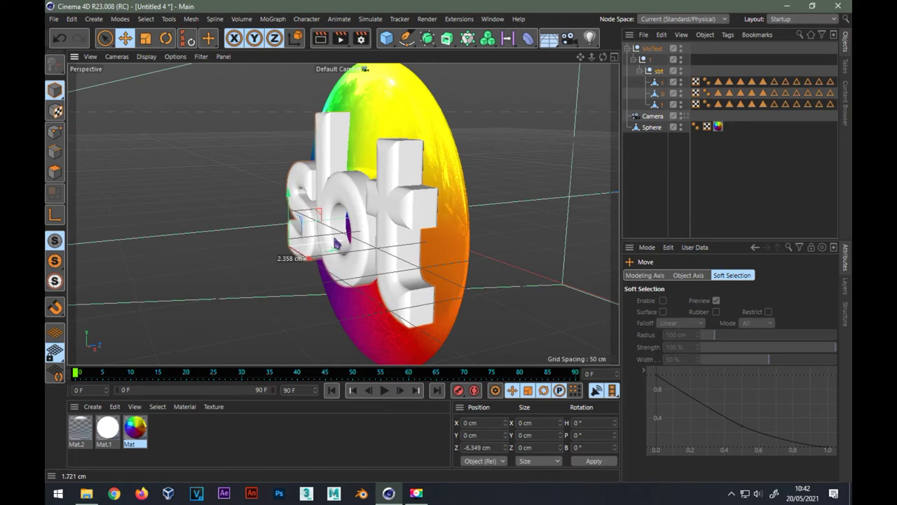
pyautogui.click(685, 115)
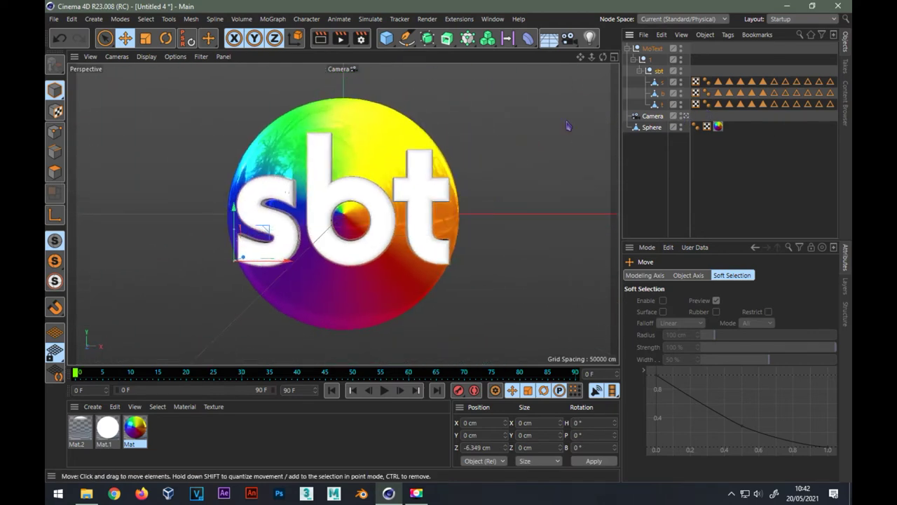
# Shrink the sbt logo to about 97% and nudge it slightly up and right.
pyautogui.click(146, 37)
pyautogui.moveTo(519, 107); pyautogui.dragTo(503, 110)
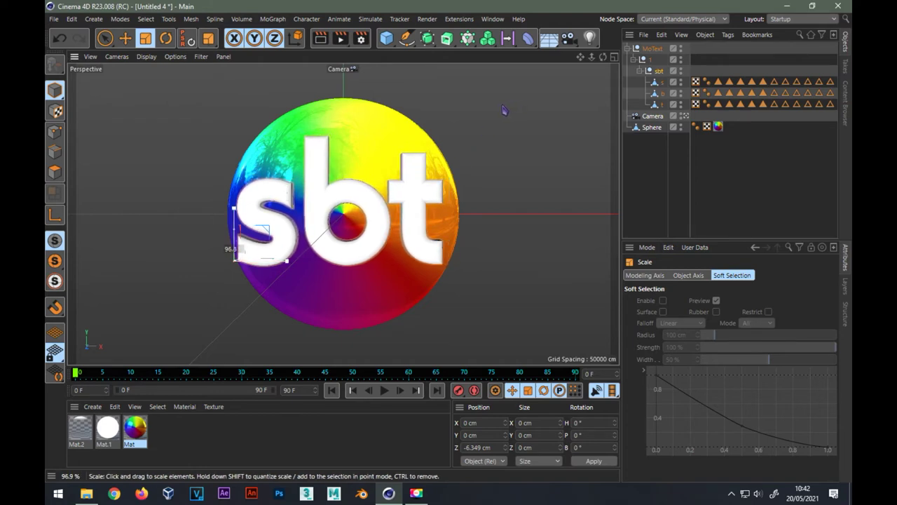
pyautogui.click(124, 38)
pyautogui.moveTo(269, 233); pyautogui.dragTo(267, 230)
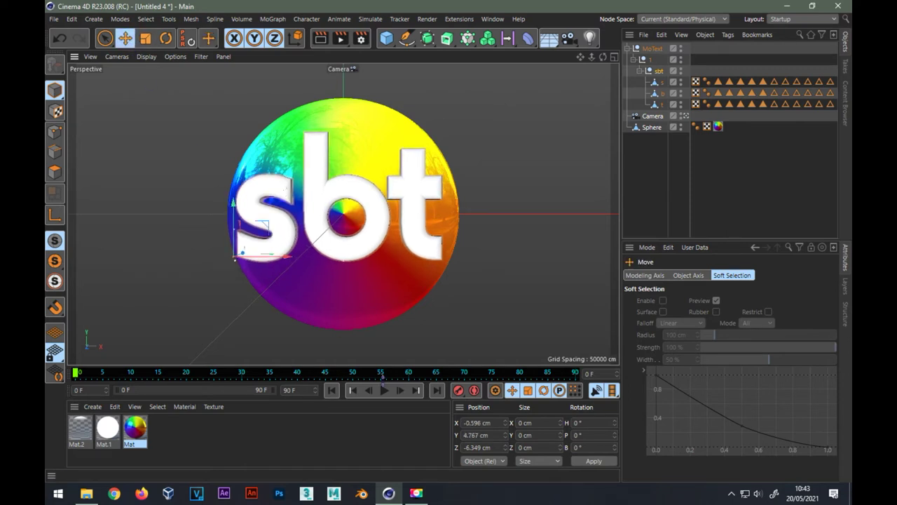
pyautogui.moveTo(268, 229); pyautogui.dragTo(269, 231)
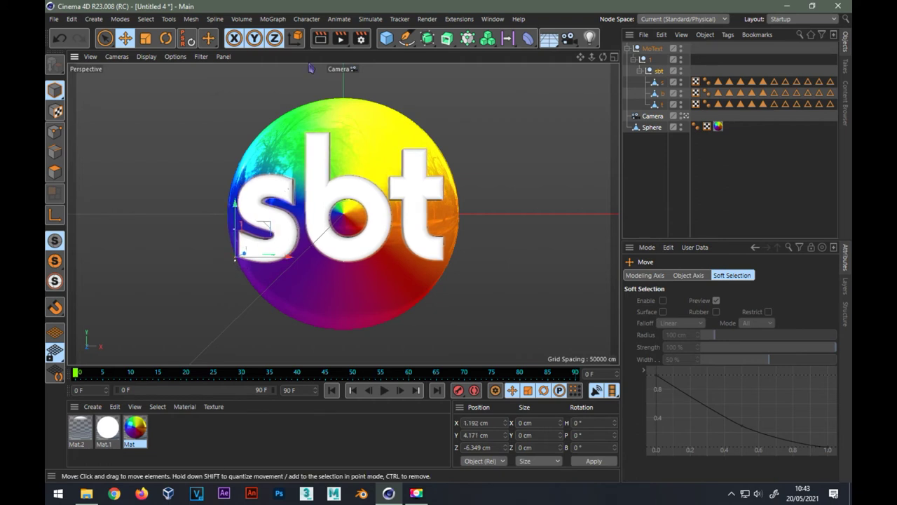
# Render a preview, return to the free view, and select the white Mat.1 material.
pyautogui.hotkey('ctrl', 'r')
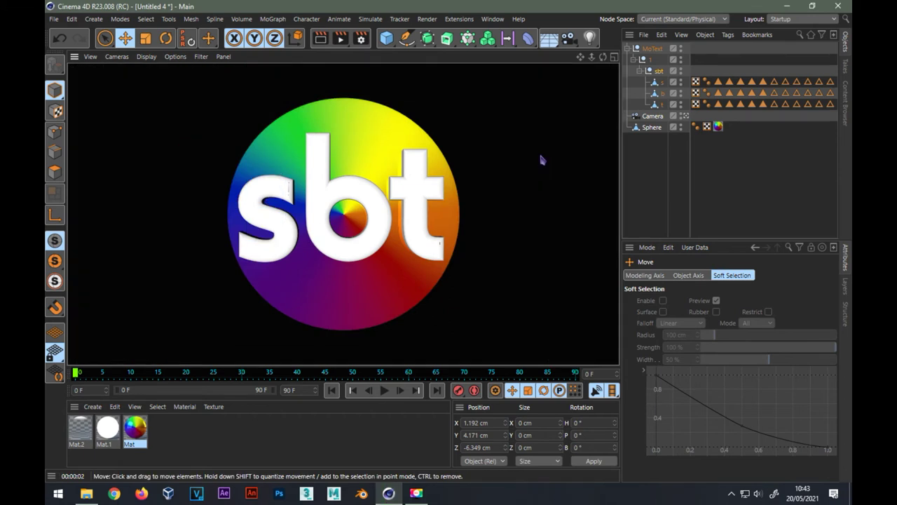
pyautogui.click(665, 188)
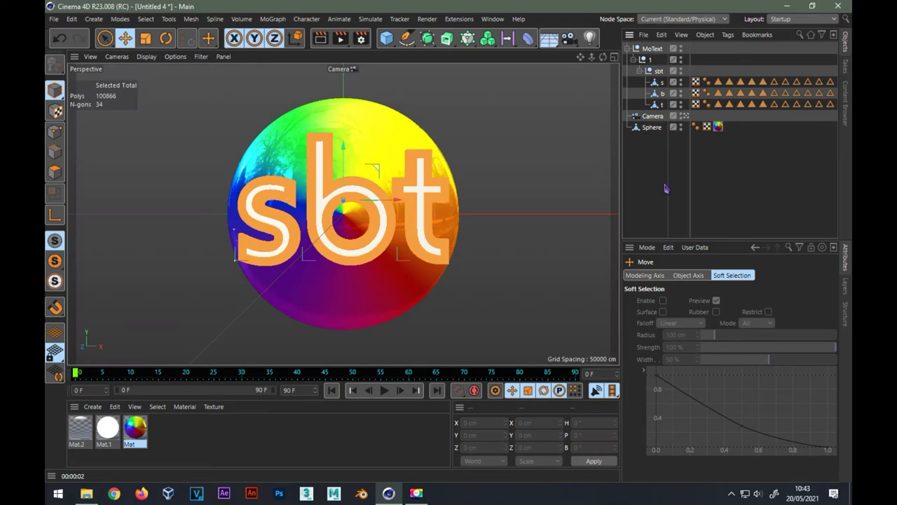
pyautogui.click(684, 116)
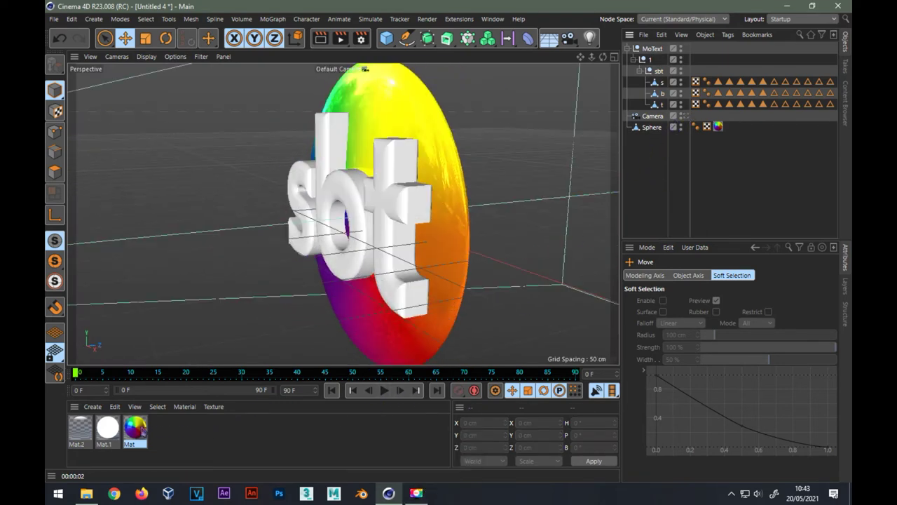
pyautogui.click(109, 428)
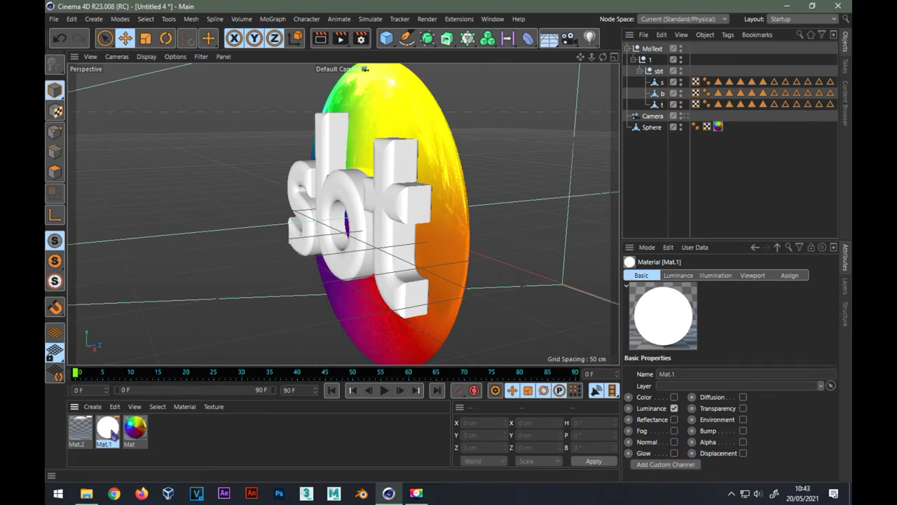
# Check Mat.1's Color and Luminance channels in the Material Editor, then close it.
pyautogui.doubleClick(108, 429)
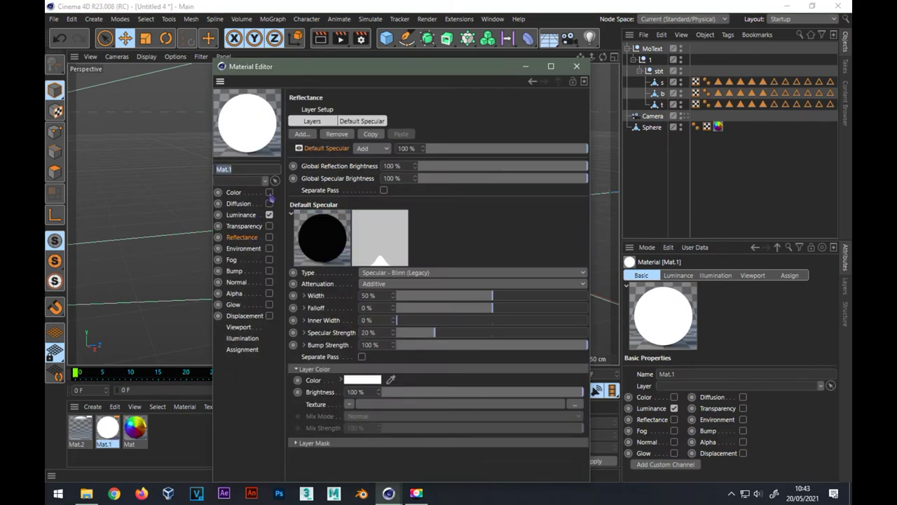
pyautogui.click(270, 192)
pyautogui.click(270, 193)
pyautogui.click(241, 214)
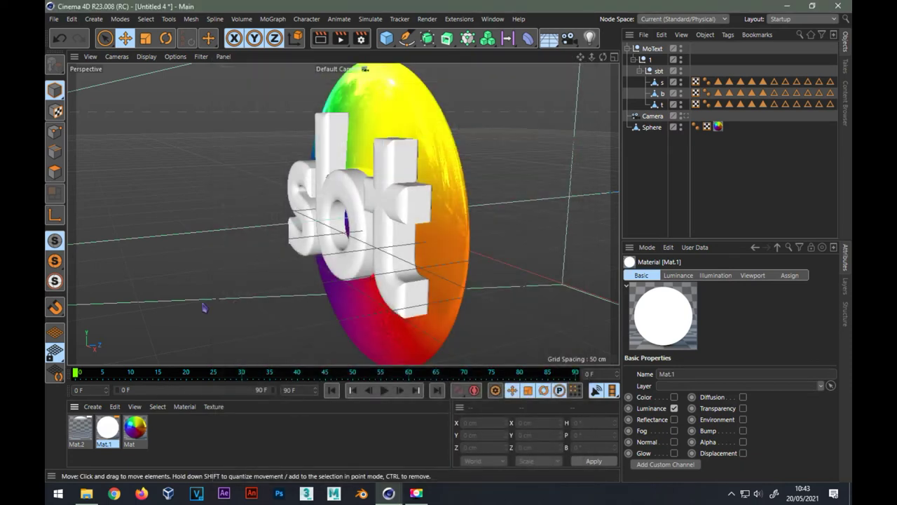
pyautogui.click(576, 65)
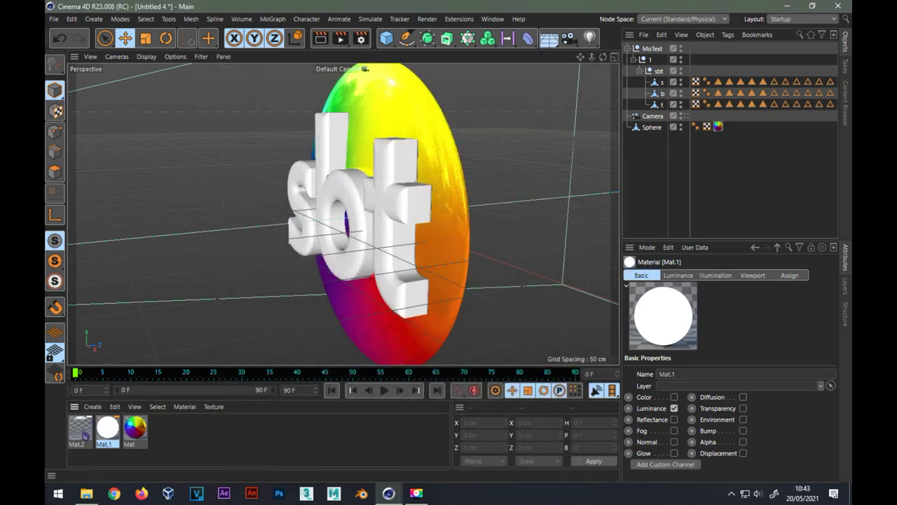
# Load a Gradient texture into Mat.2's Color channel and open the gradient shader settings.
pyautogui.doubleClick(85, 434)
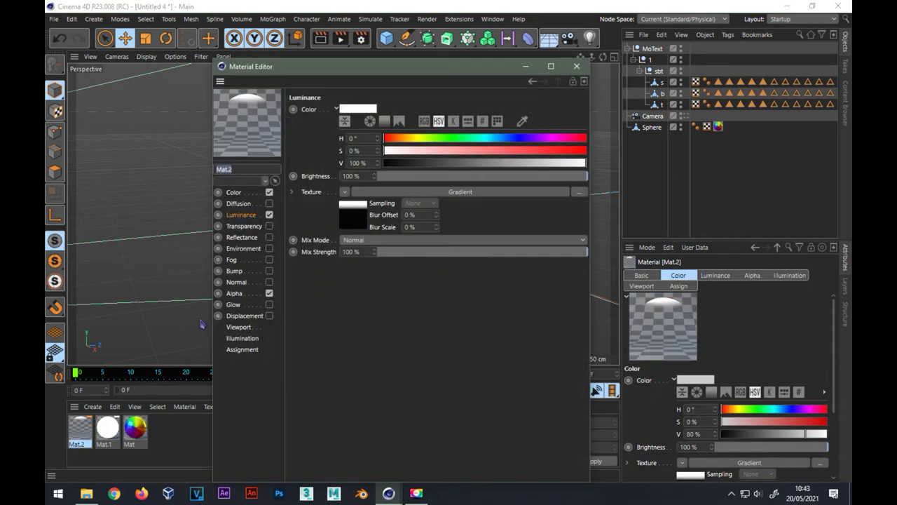
pyautogui.click(239, 194)
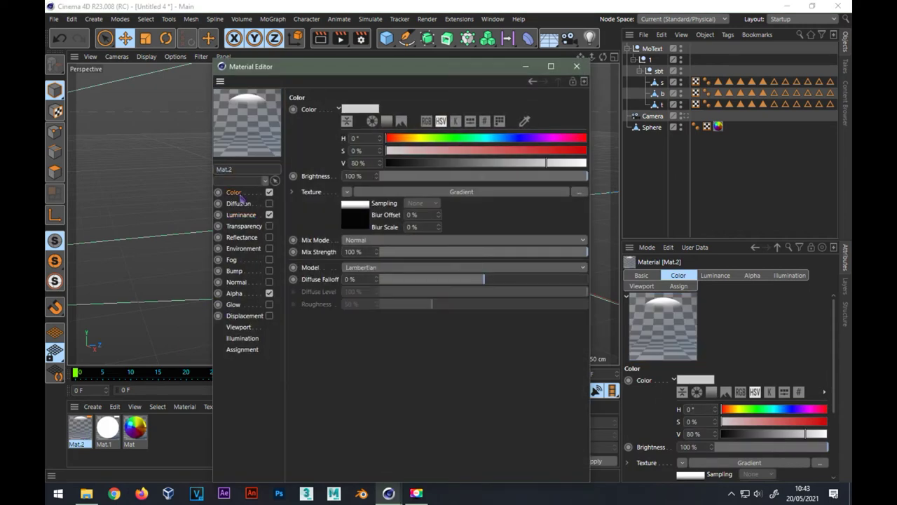
pyautogui.click(269, 215)
pyautogui.click(234, 193)
pyautogui.click(351, 194)
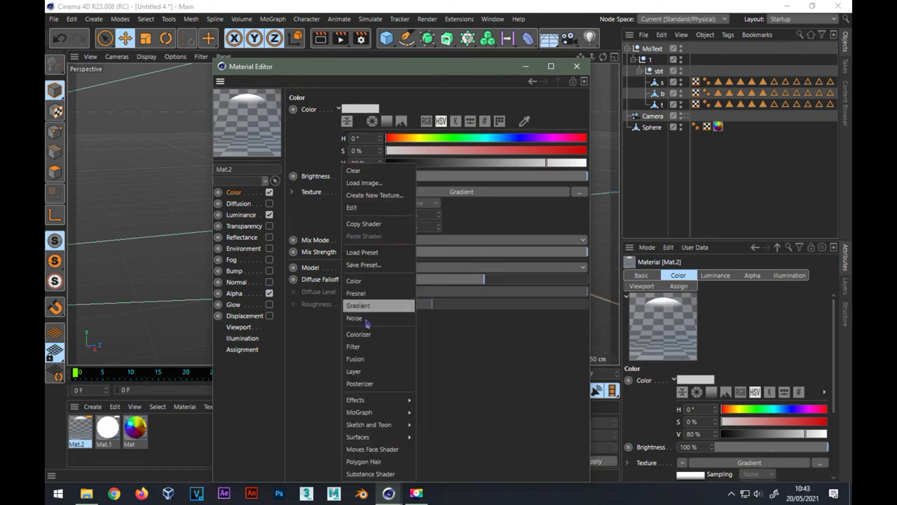
pyautogui.click(363, 314)
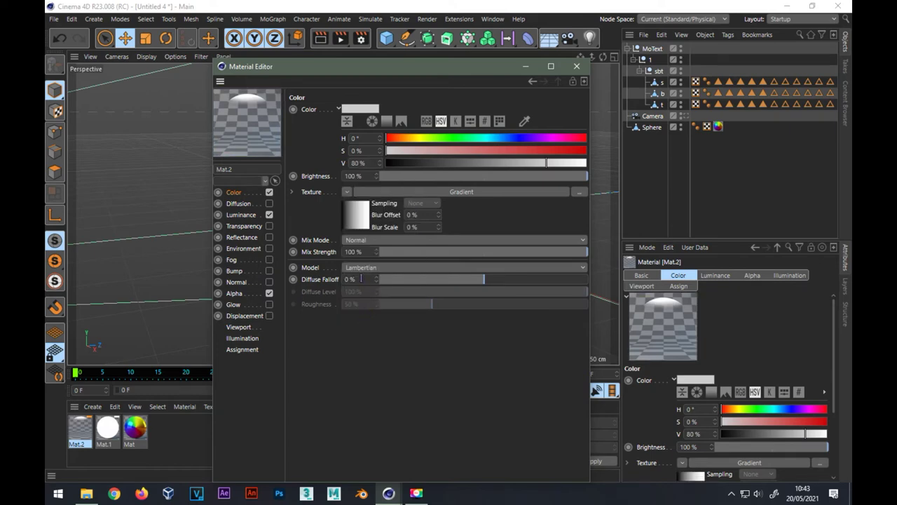
pyautogui.click(360, 223)
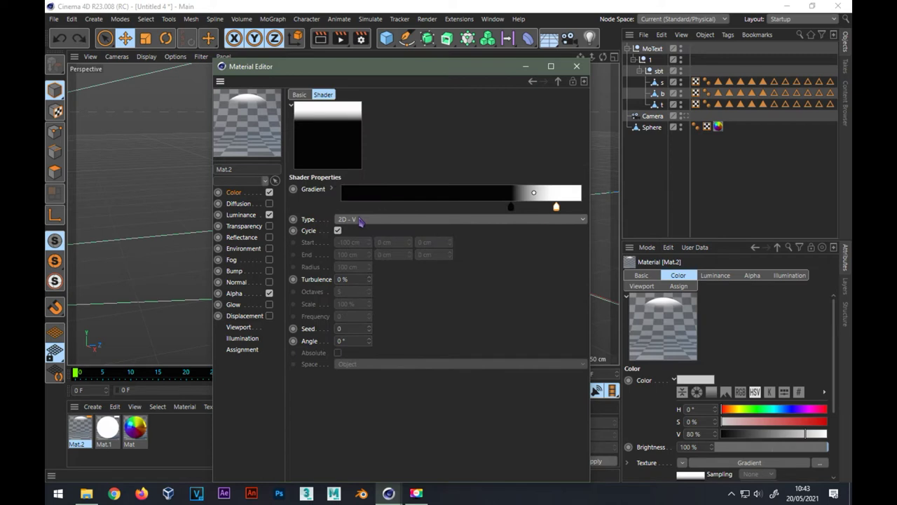
# Place the gradient's black knot at 70% with hue 0 and the white knot at 90%.
pyautogui.click(332, 190)
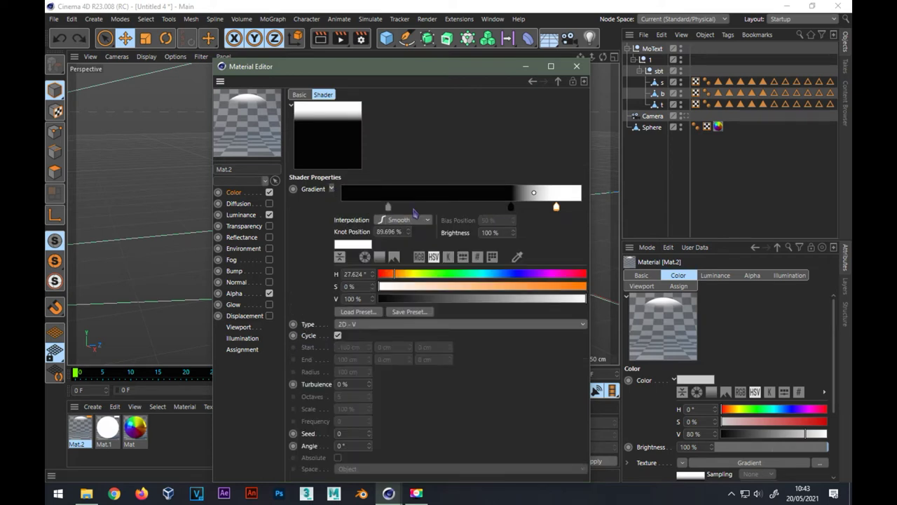
pyautogui.click(511, 206)
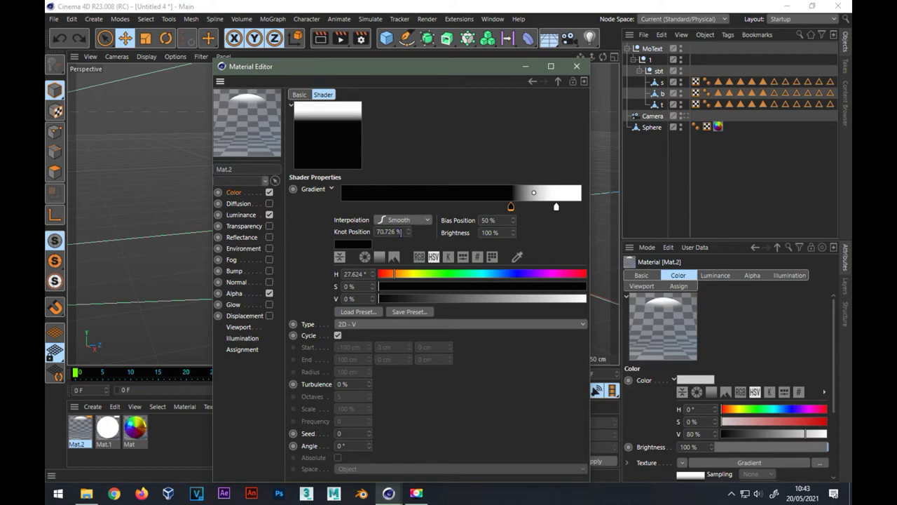
pyautogui.moveTo(401, 231); pyautogui.dragTo(391, 231)
pyautogui.press('BackSpace')
pyautogui.press('Return')
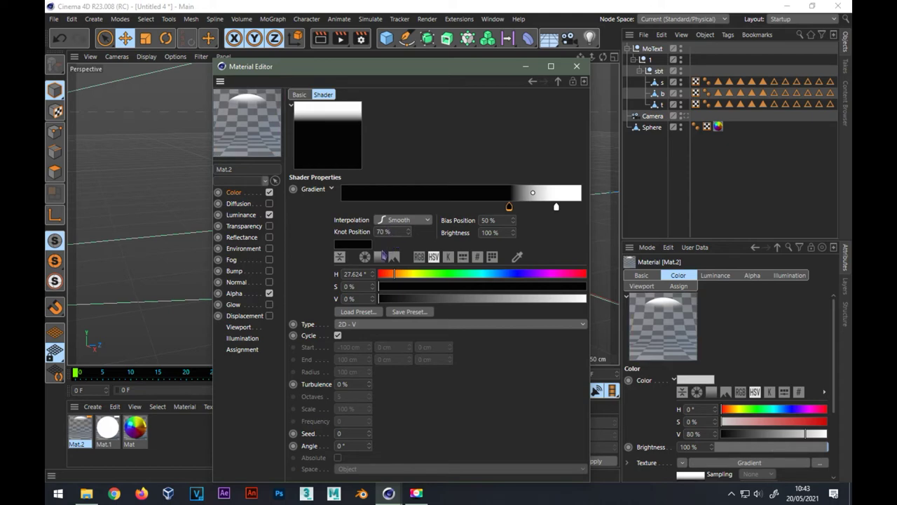
pyautogui.moveTo(372, 274); pyautogui.dragTo(331, 273)
pyautogui.click(393, 231)
pyautogui.click(557, 208)
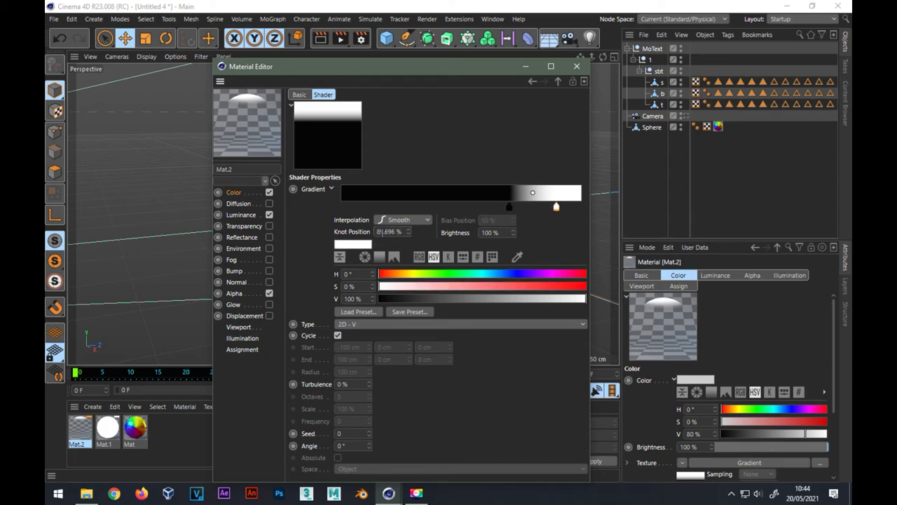
pyautogui.write('90')
pyautogui.press('Return')
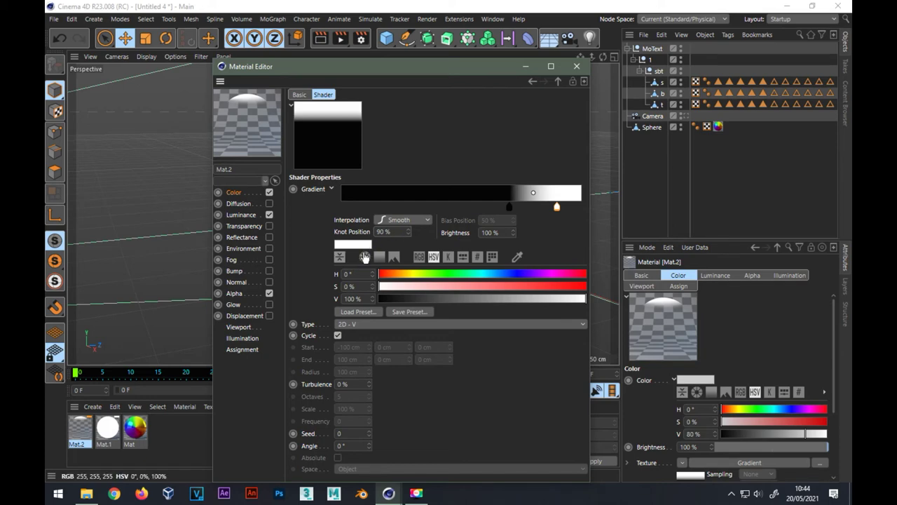
# Review Mat.2's Color, Luminance and Alpha channels, close the editor, and view through the Camera.
pyautogui.click(236, 193)
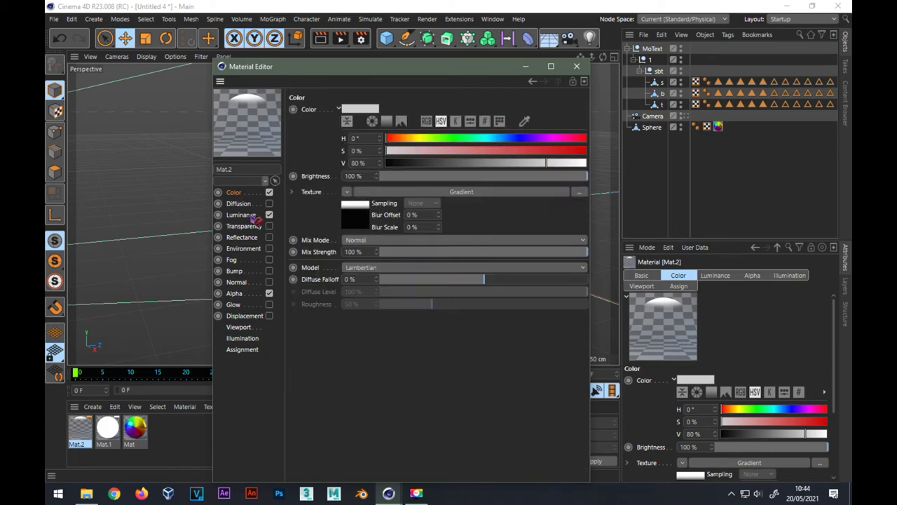
pyautogui.click(253, 215)
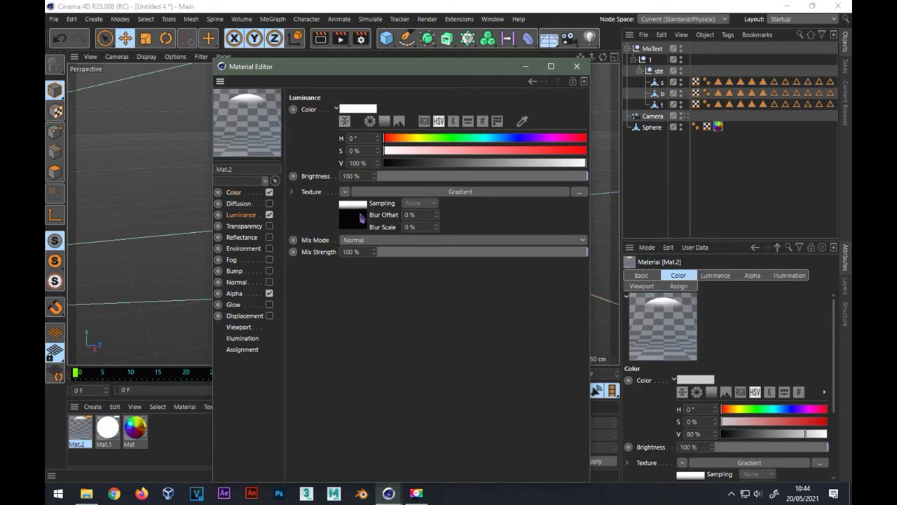
pyautogui.click(238, 291)
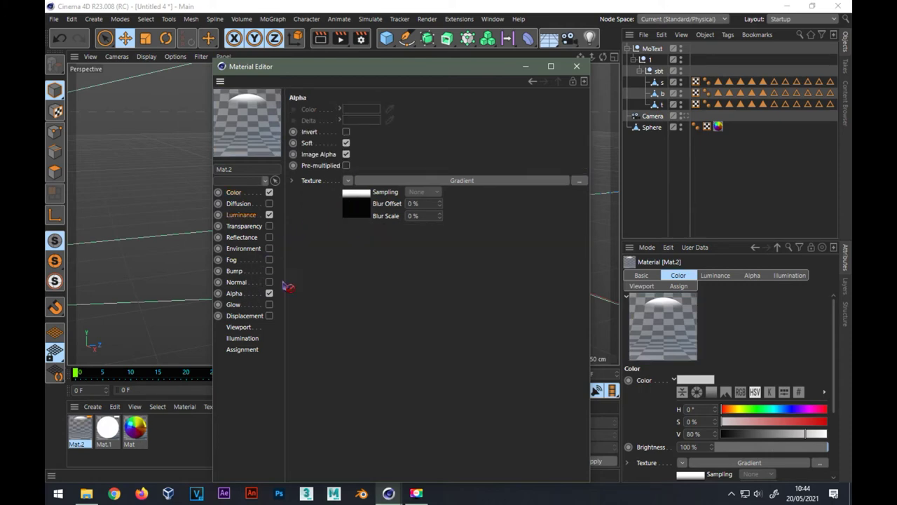
pyautogui.click(270, 293)
pyautogui.click(269, 293)
pyautogui.click(577, 66)
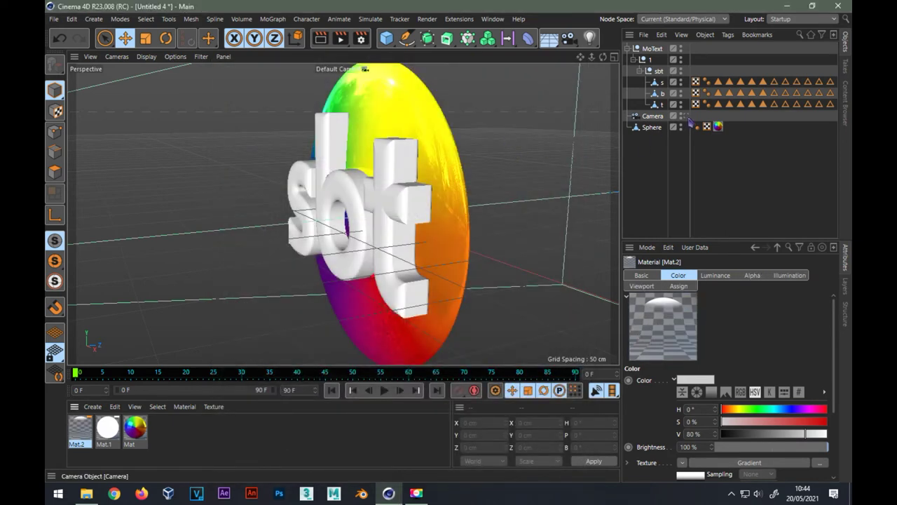
pyautogui.click(685, 116)
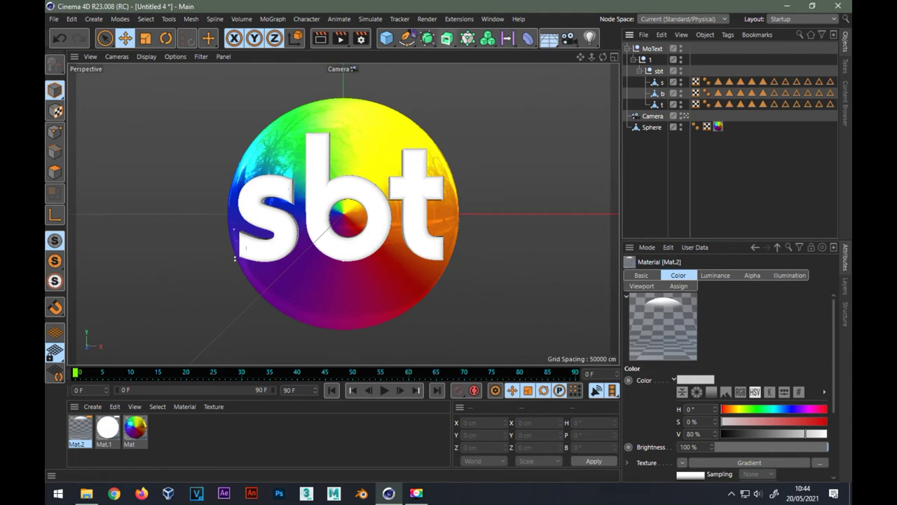
# Add a Disc oriented along +X and move it to the right of the sphere.
pyautogui.click(386, 38)
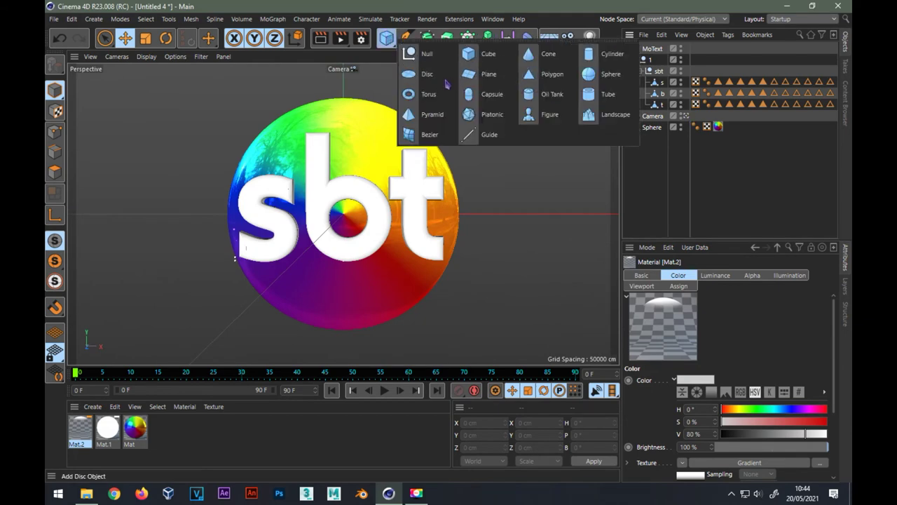
pyautogui.click(429, 75)
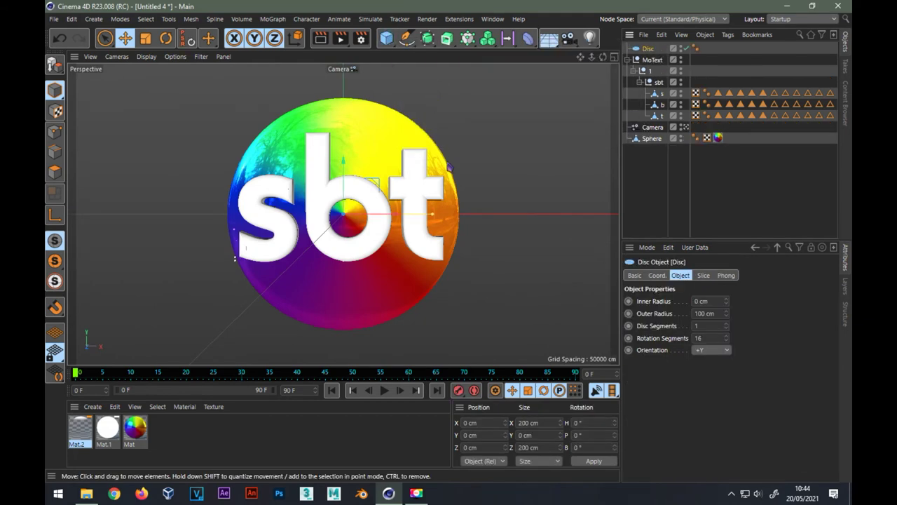
pyautogui.click(705, 354)
pyautogui.click(713, 390)
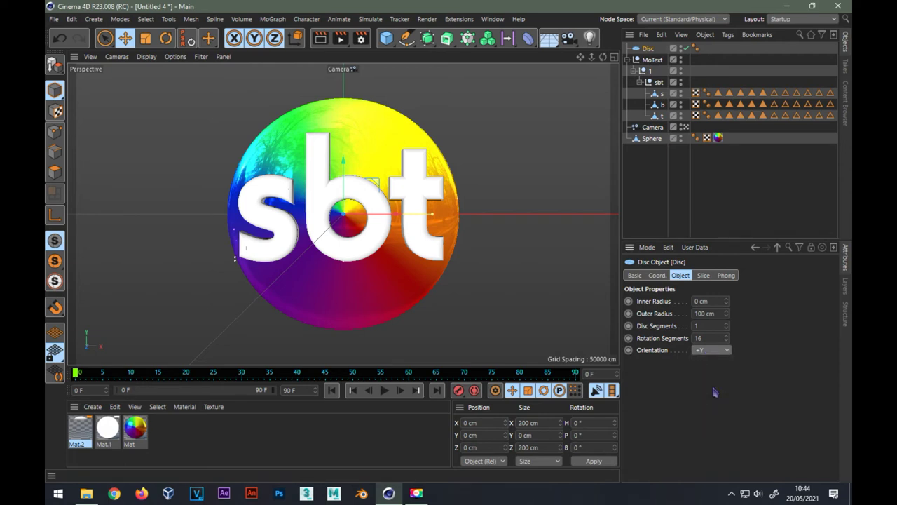
pyautogui.click(710, 349)
pyautogui.click(707, 366)
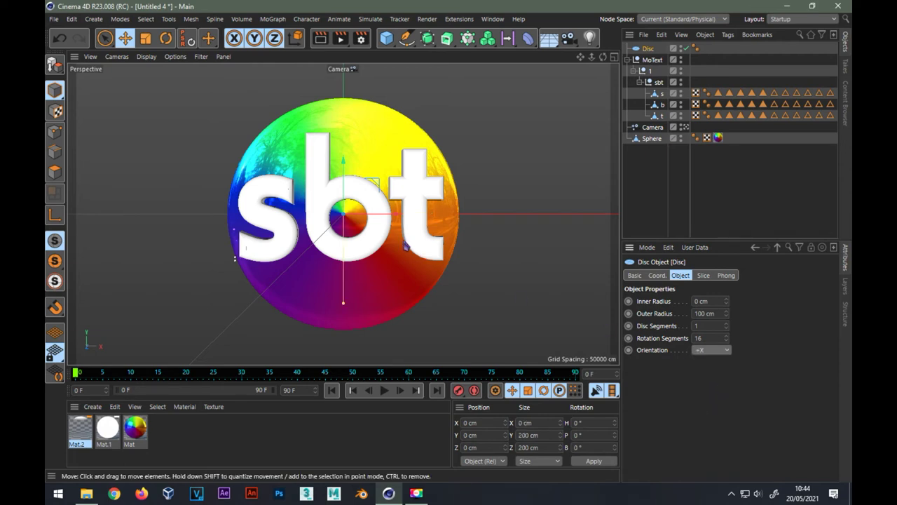
pyautogui.moveTo(391, 222); pyautogui.dragTo(562, 222)
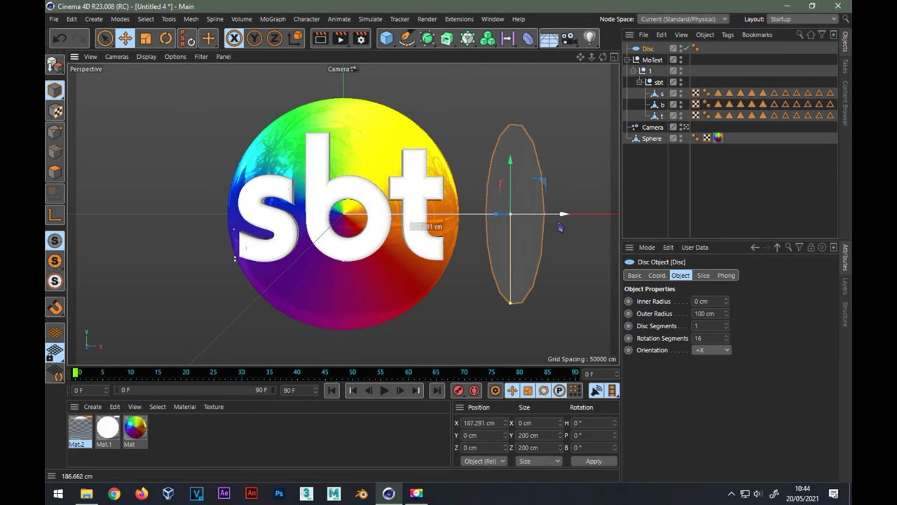
# Set the disc's rotation segments to 100 and outer radius to 550 cm.
pyautogui.doubleClick(704, 338)
pyautogui.write('100')
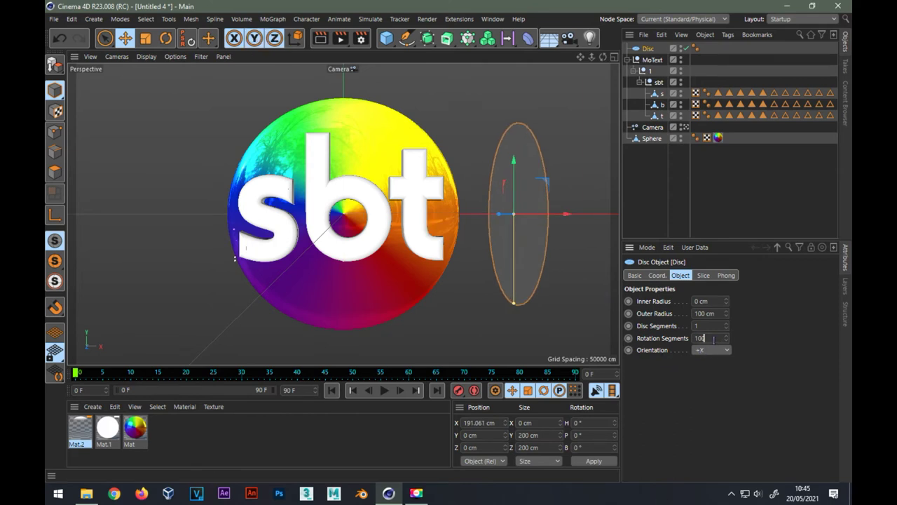
pyautogui.doubleClick(717, 316)
pyautogui.write('550')
pyautogui.press('Return')
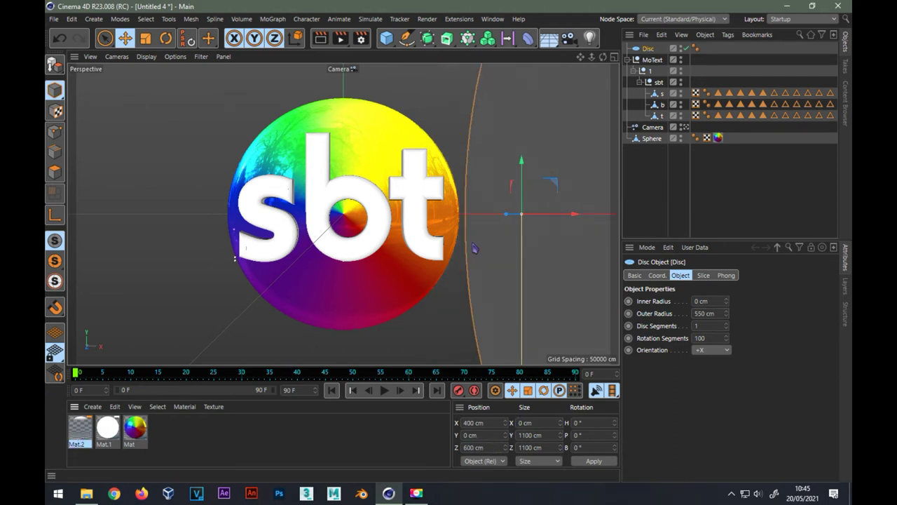
pyautogui.moveTo(648, 49); pyautogui.dragTo(649, 50)
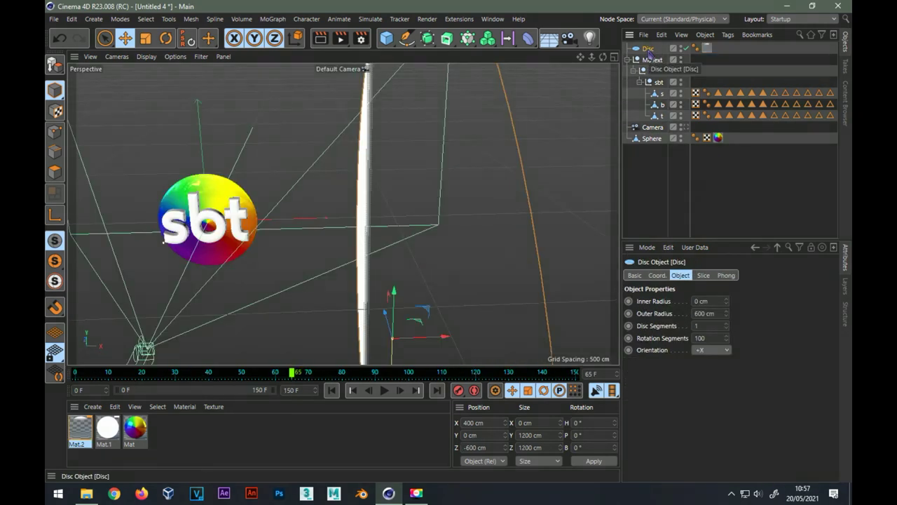
# Duplicate the disc as Disc.1 at X -400 cm and orbit to a frontal view.
pyautogui.keyDown('ctrl'); pyautogui.moveTo(649, 50); pyautogui.dragTo(648, 62); pyautogui.keyUp('ctrl')
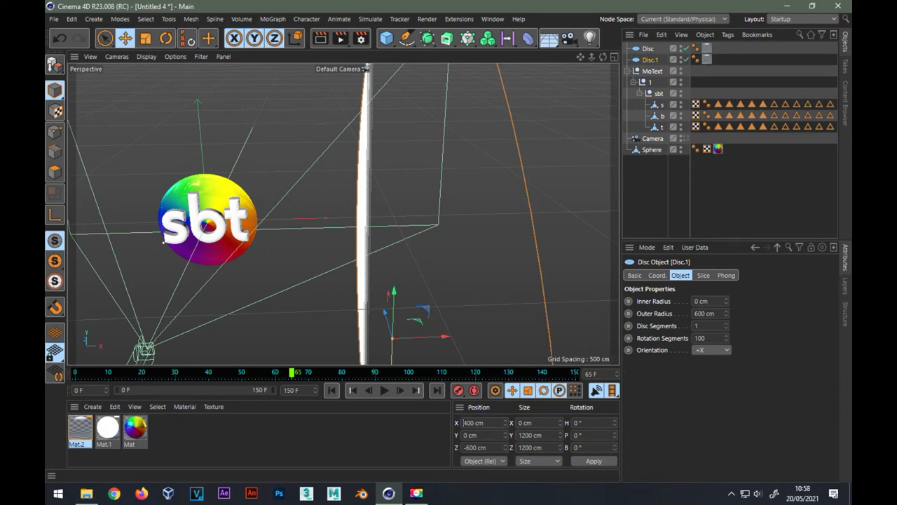
pyautogui.write('-')
pyautogui.press('Return')
pyautogui.keyDown('alt'); pyautogui.moveTo(240, 314); pyautogui.dragTo(424, 254); pyautogui.keyUp('alt')
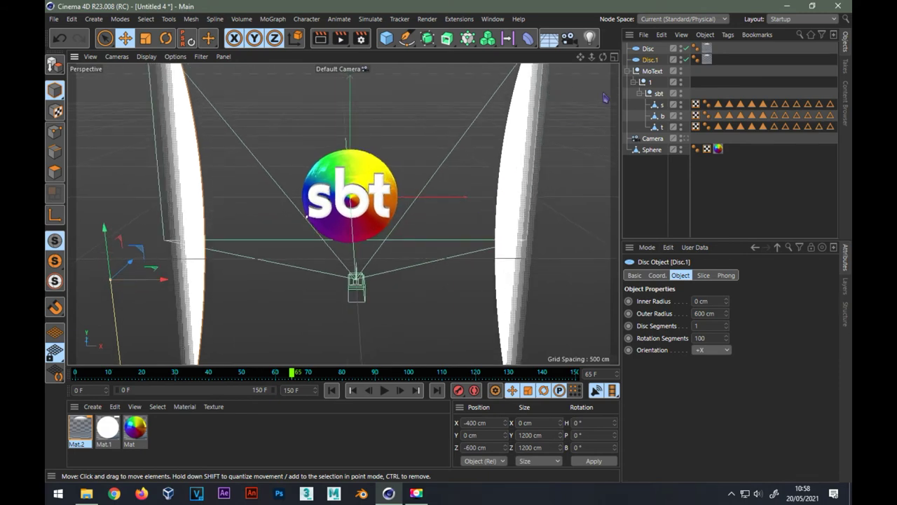
pyautogui.click(386, 38)
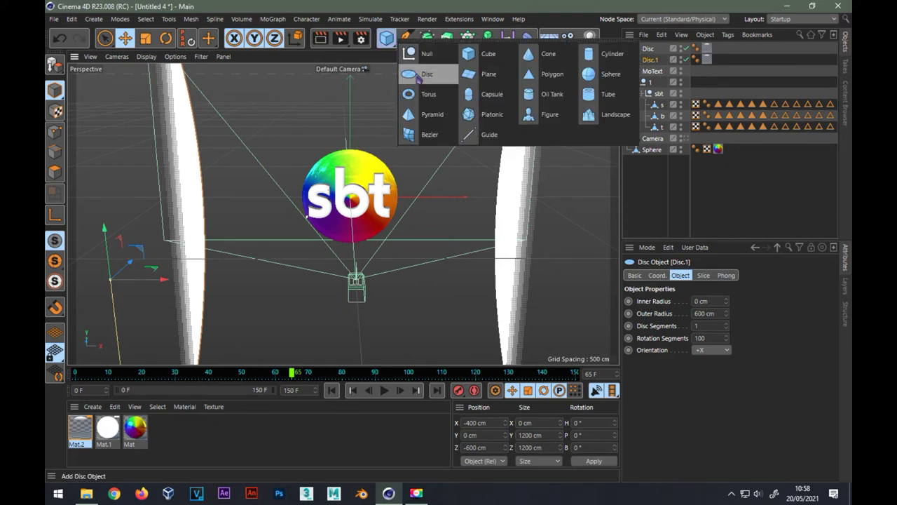
# Add a new disc below the sphere and set its size to 60 cm.
pyautogui.click(419, 75)
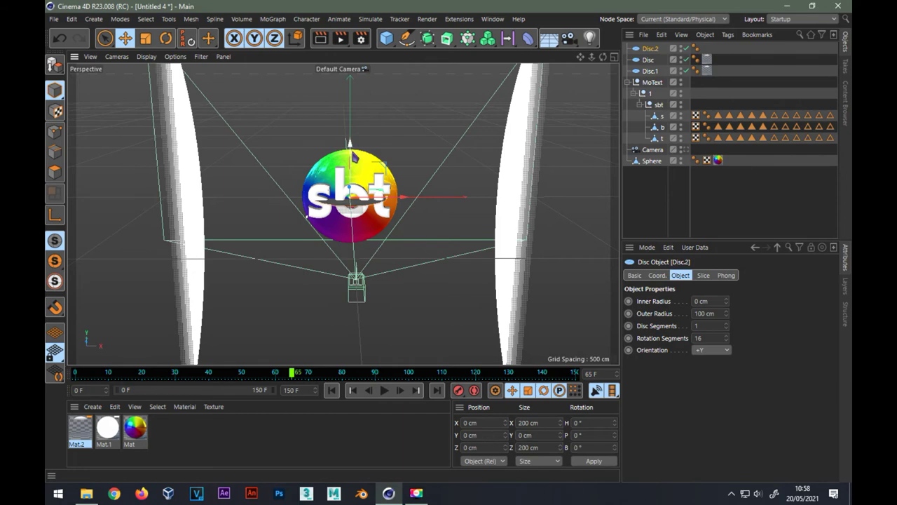
pyautogui.moveTo(354, 154); pyautogui.dragTo(354, 213)
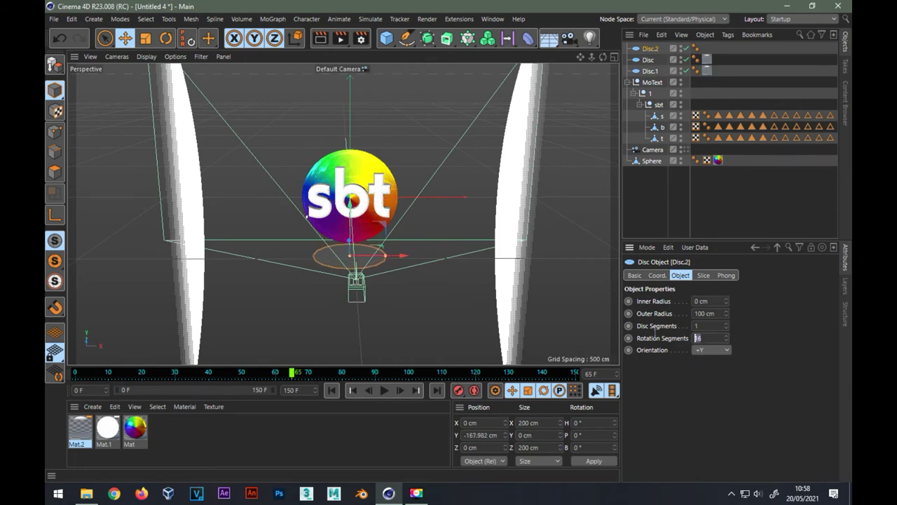
pyautogui.write('1')
pyautogui.doubleClick(542, 427)
pyautogui.write('60')
pyautogui.press('Return')
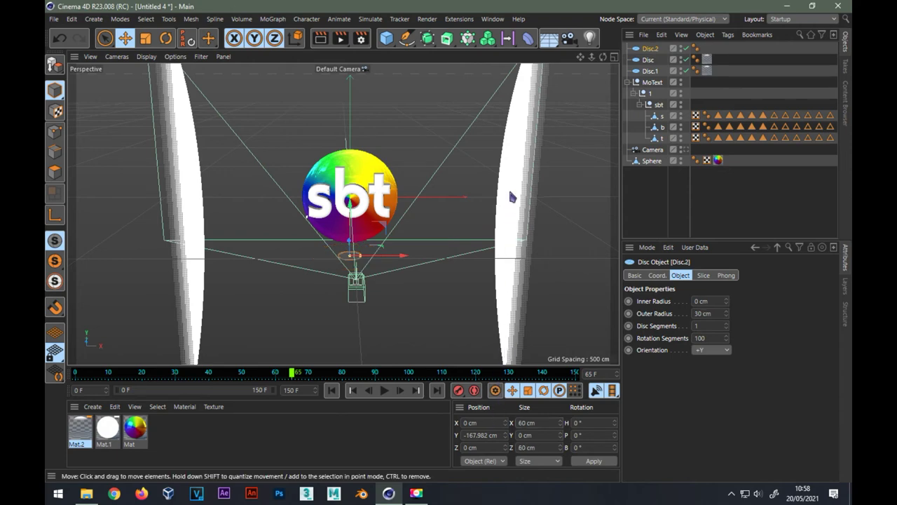
# Create a Cloner and parent Disc.2 under it.
pyautogui.click(468, 39)
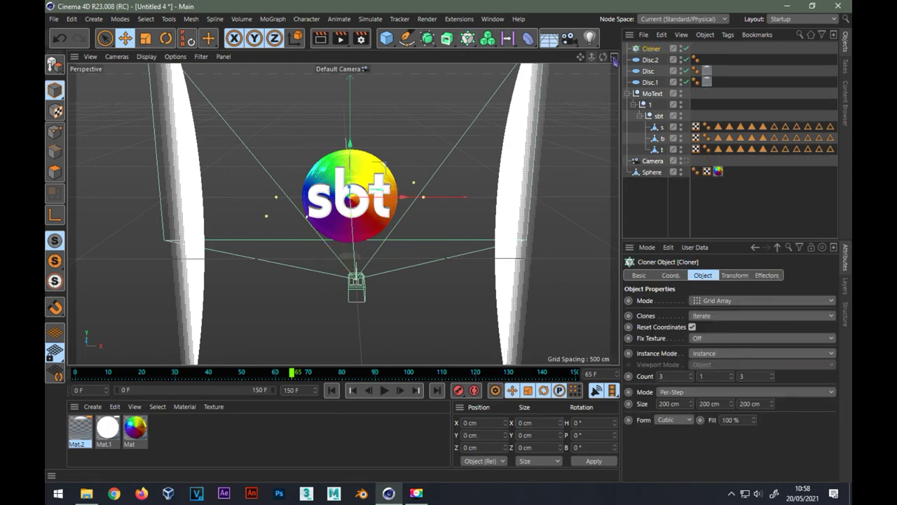
pyautogui.moveTo(649, 61); pyautogui.dragTo(654, 55)
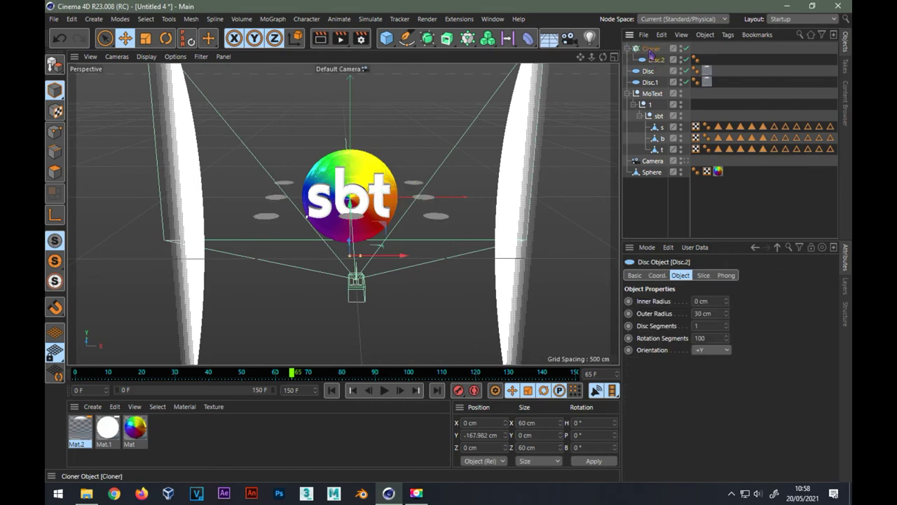
pyautogui.click(651, 48)
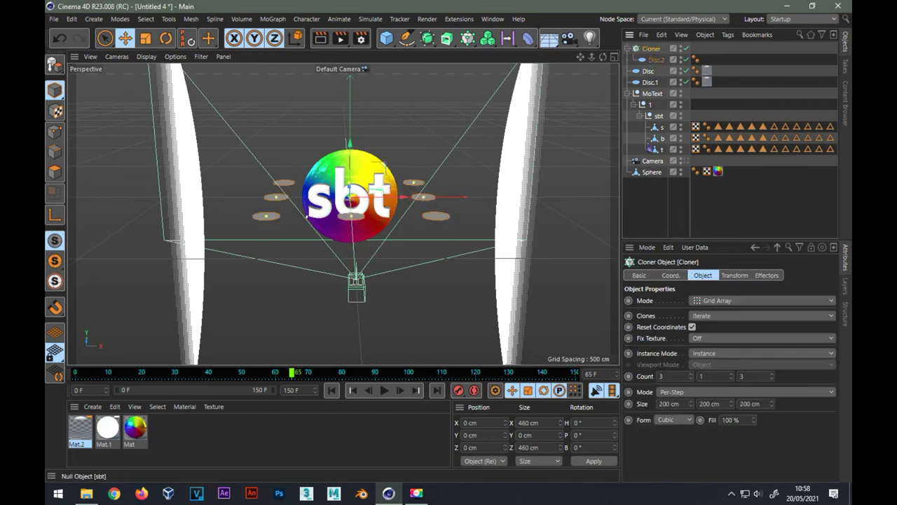
# Keep the Cloner in Grid Array mode with counts 6, 1 and 5.
pyautogui.click(718, 301)
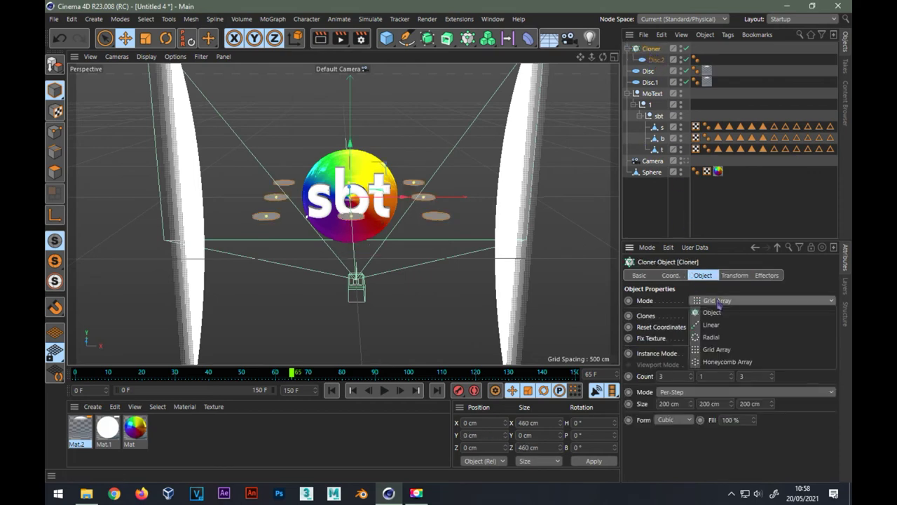
pyautogui.click(716, 350)
pyautogui.click(679, 375)
pyautogui.write('1')
pyautogui.press('Return')
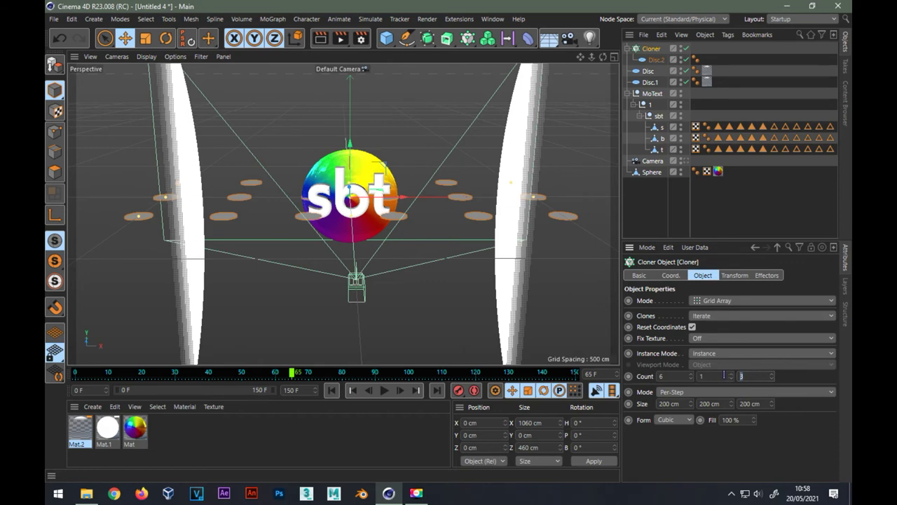
pyautogui.write('6')
pyautogui.press('Return')
pyautogui.click(710, 404)
pyautogui.press('Return')
pyautogui.write('5')
pyautogui.press('Return')
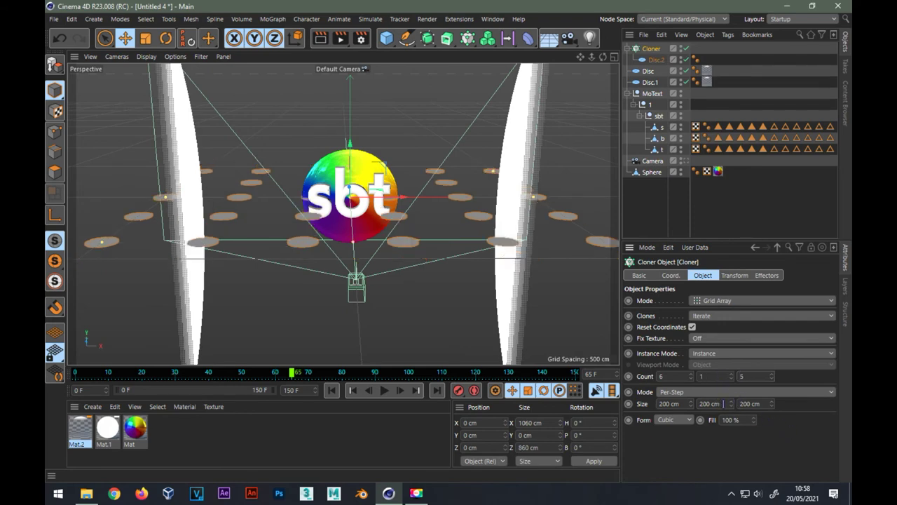
# Set the grid size to 200, 0, 153 cm and apply white Mat.1 to Disc.2.
pyautogui.doubleClick(719, 403)
pyautogui.press('BackSpace')
pyautogui.doubleClick(754, 404)
pyautogui.press('BackSpace')
pyautogui.write('3')
pyautogui.press('Return')
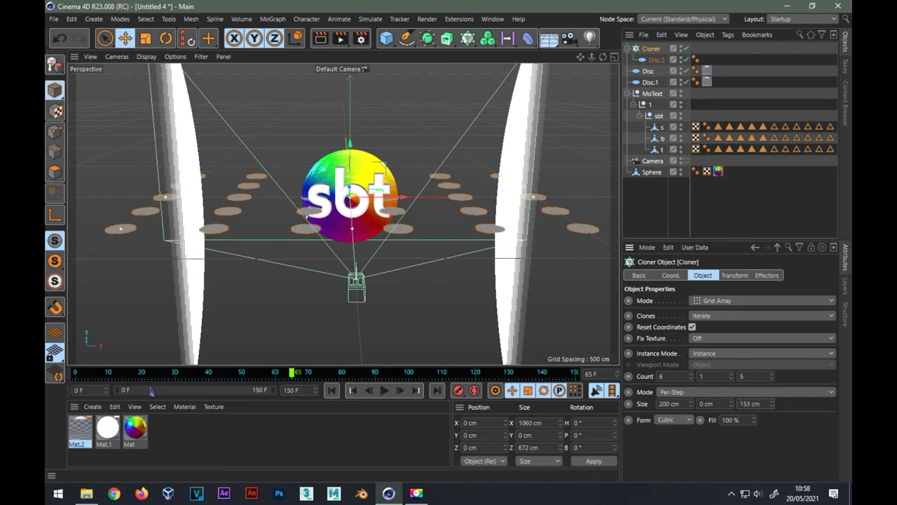
pyautogui.moveTo(105, 435); pyautogui.dragTo(642, 60)
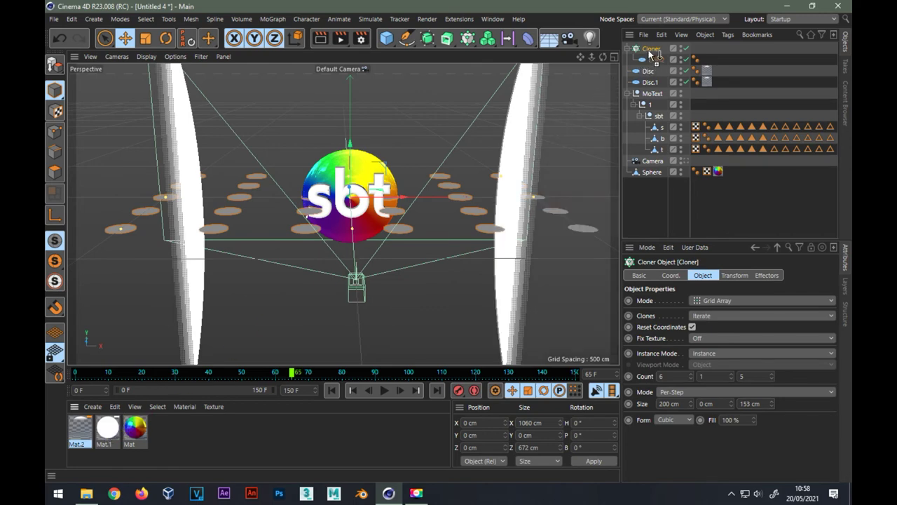
# Apply white Mat.1 to the whole Cloner and set its Position Y to -140 cm.
pyautogui.moveTo(647, 49); pyautogui.dragTo(648, 48)
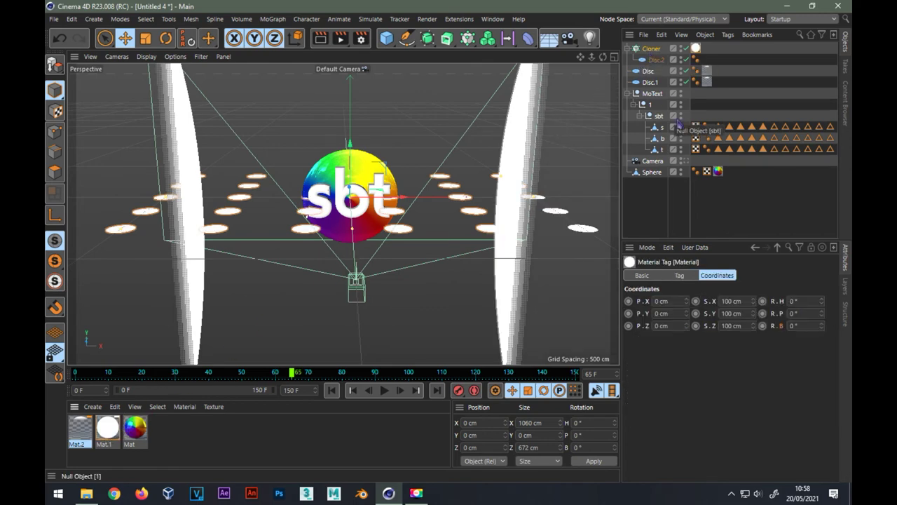
pyautogui.moveTo(505, 434); pyautogui.dragTo(504, 443)
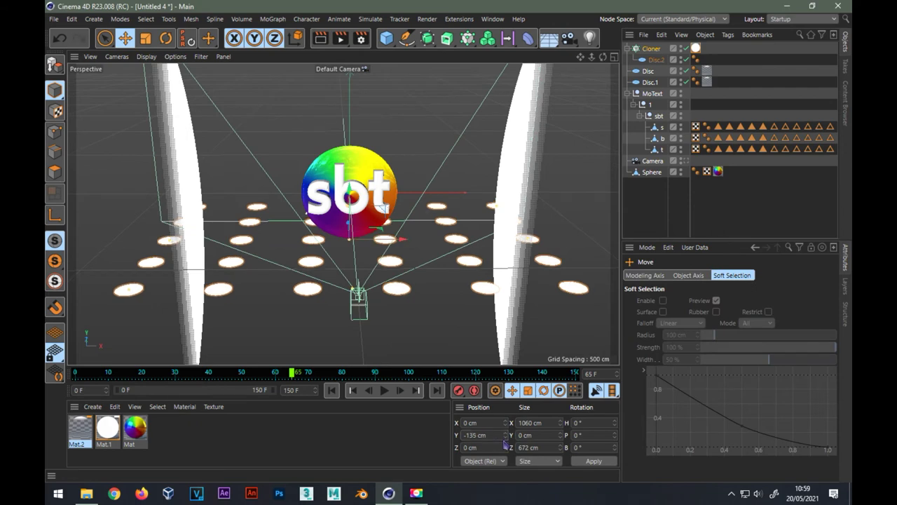
pyautogui.keyDown('alt'); pyautogui.moveTo(425, 352); pyautogui.dragTo(425, 328); pyautogui.keyUp('alt')
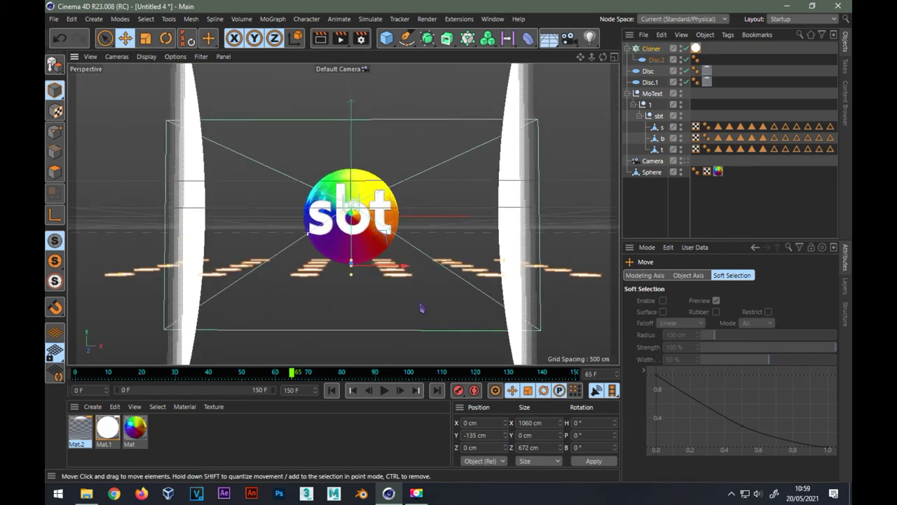
pyautogui.click(468, 434)
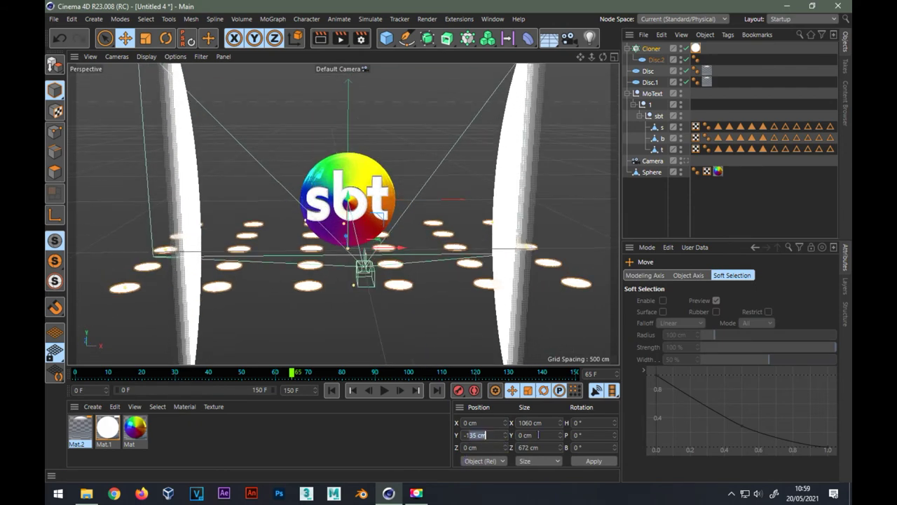
pyautogui.write('-140')
pyautogui.press('Return')
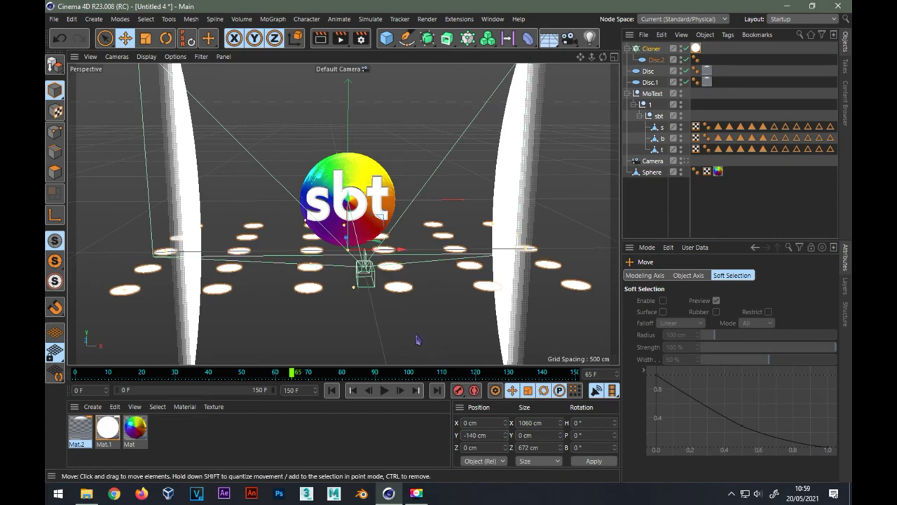
pyautogui.moveTo(415, 319)
pyautogui.keyDown('alt'); pyautogui.mouseDown()
pyautogui.moveTo(407, 287)
pyautogui.moveTo(409, 324)
pyautogui.mouseUp(); pyautogui.keyUp('alt')
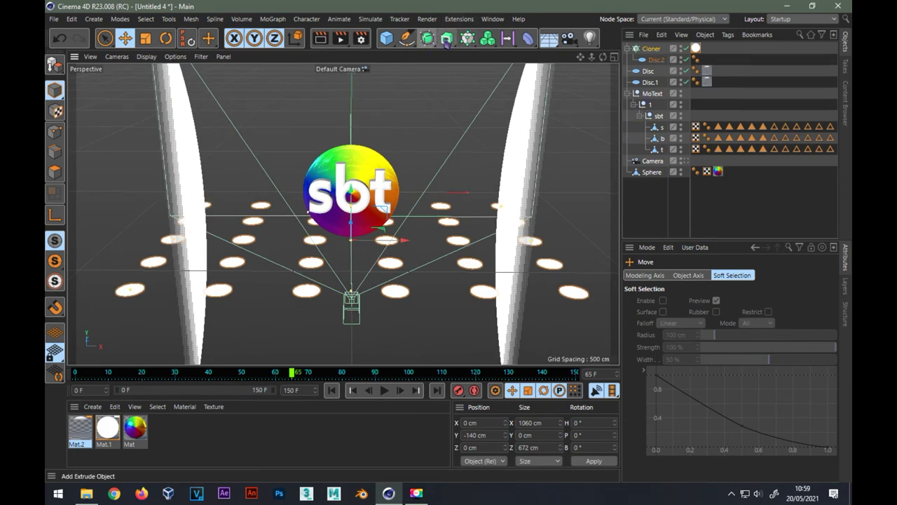
# Add a Symmetry generator and place the Cloner inside it.
pyautogui.click(427, 38)
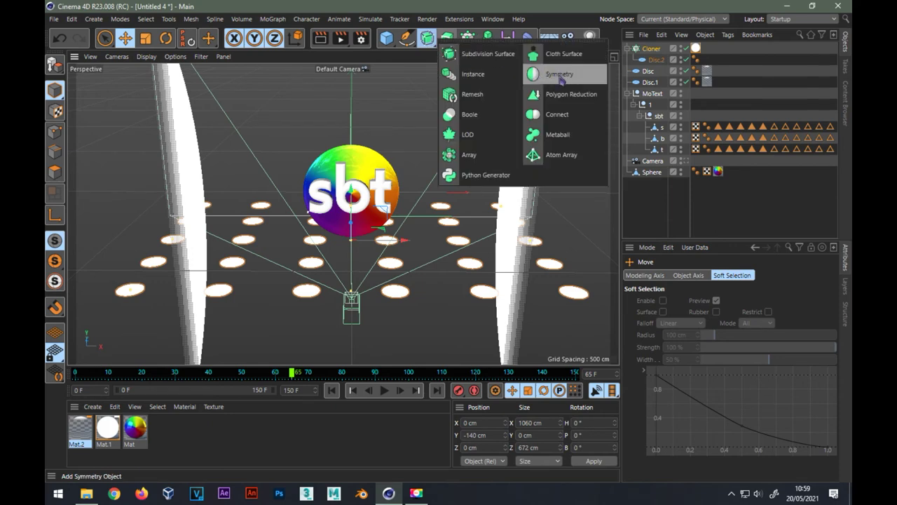
pyautogui.click(560, 75)
pyautogui.moveTo(649, 59); pyautogui.dragTo(657, 51)
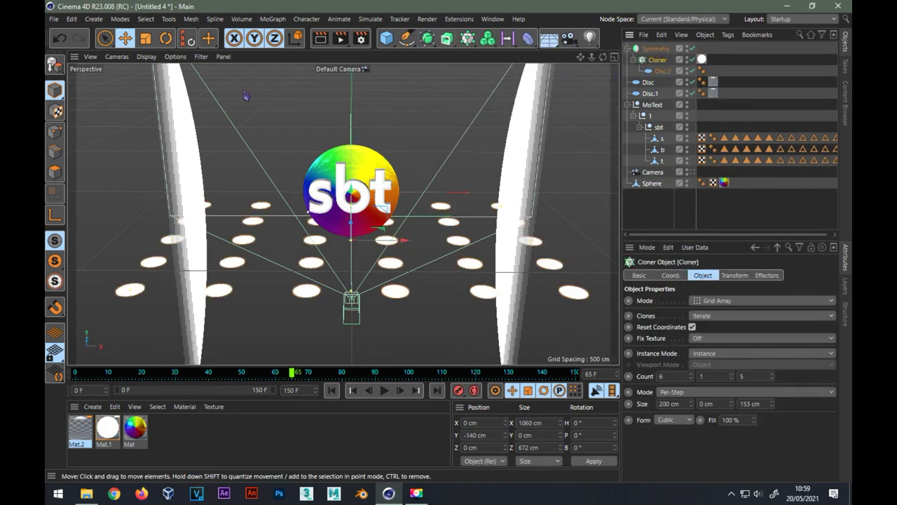
# Rotate the disc grid 45° in heading and shift it off-centre to about X 301 cm.
pyautogui.click(587, 422)
pyautogui.write('45')
pyautogui.press('Return')
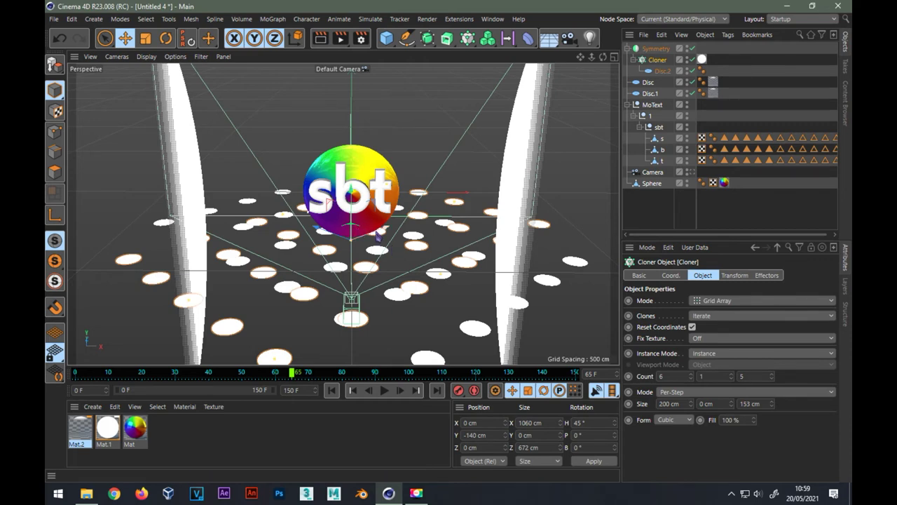
pyautogui.moveTo(378, 237); pyautogui.dragTo(371, 220)
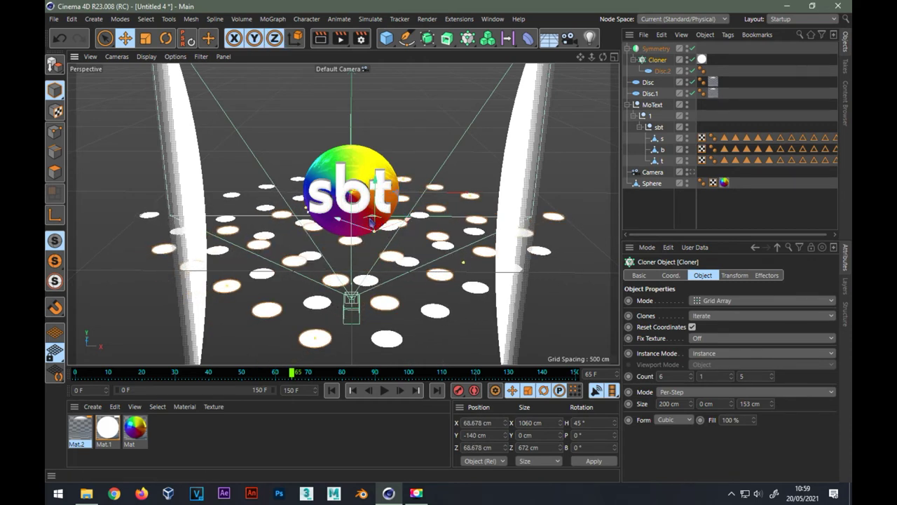
pyautogui.moveTo(354, 223); pyautogui.dragTo(397, 233)
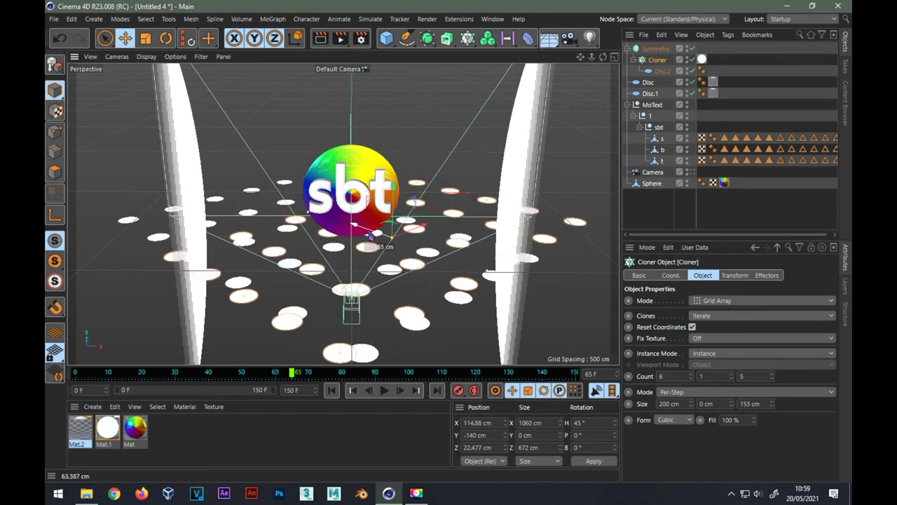
pyautogui.moveTo(397, 232)
pyautogui.mouseDown()
pyautogui.moveTo(495, 243)
pyautogui.moveTo(459, 240)
pyautogui.mouseUp()
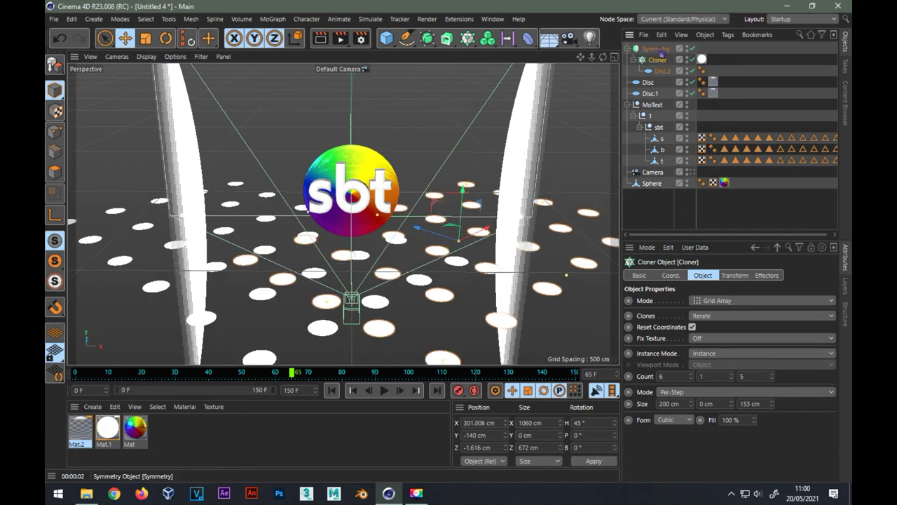
pyautogui.click(658, 50)
# Give the Symmetry object a Compositing tag with Seen by Camera turned off.
pyautogui.rightClick(659, 52)
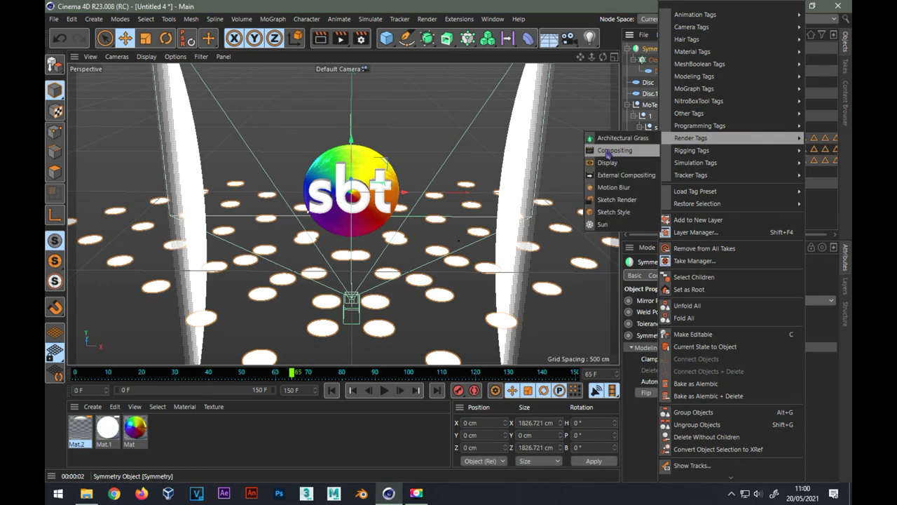
pyautogui.click(609, 153)
pyautogui.click(689, 349)
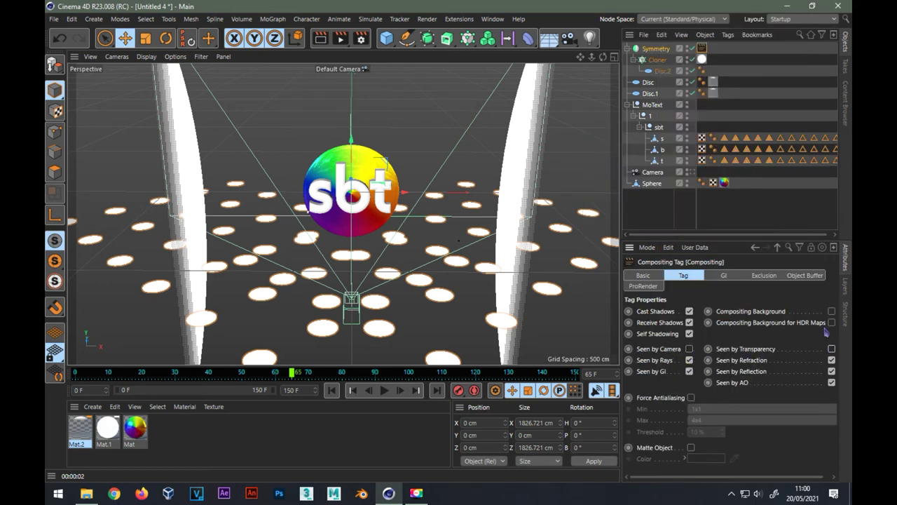
# Tag Disc and Disc.1 with Compositing, disable Seen by Camera and Transparency, then test-render.
pyautogui.moveTo(738, 103); pyautogui.dragTo(649, 83)
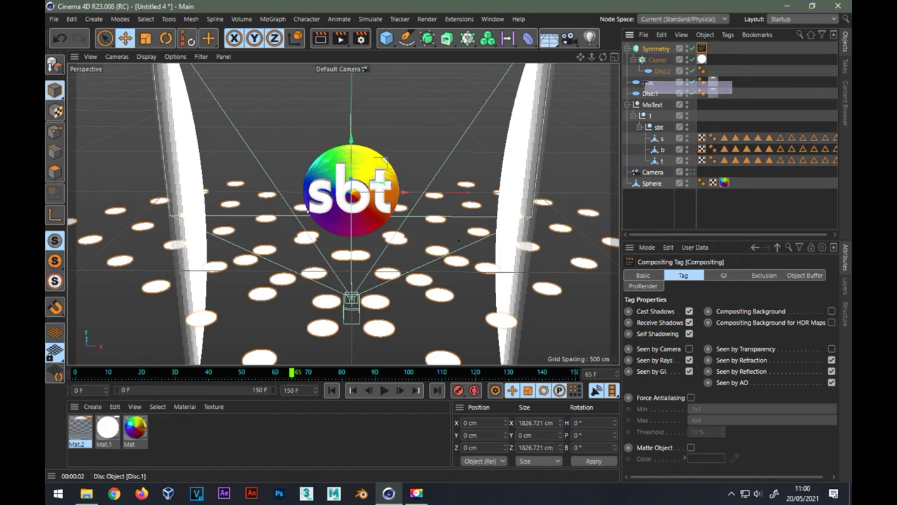
pyautogui.rightClick(650, 85)
pyautogui.moveTo(682, 138)
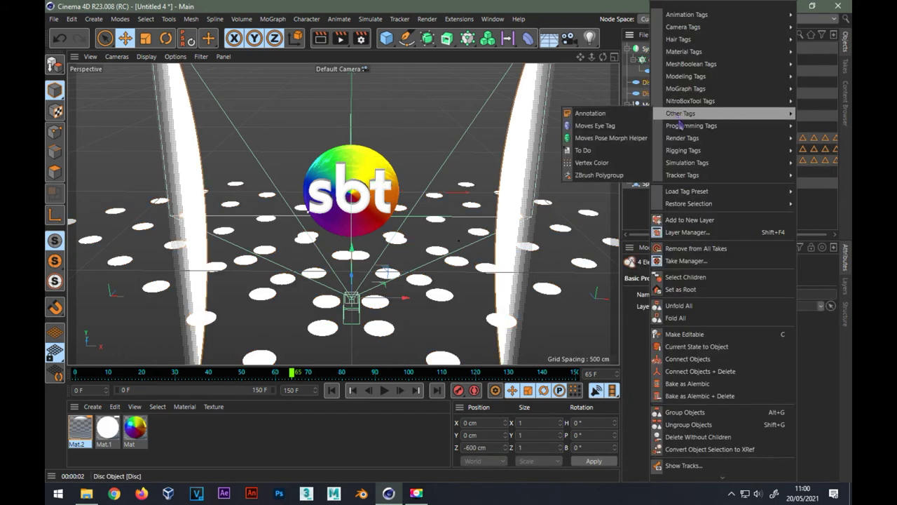
pyautogui.moveTo(722, 138)
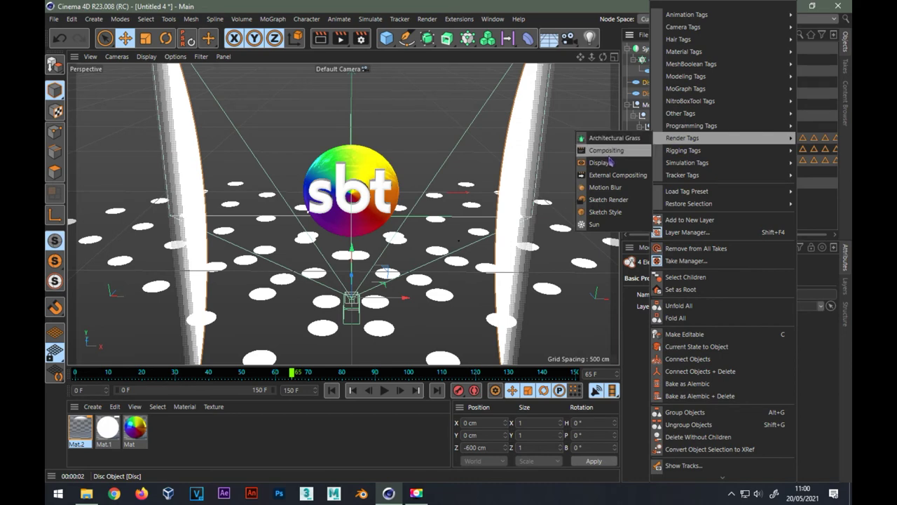
pyautogui.click(607, 151)
pyautogui.click(690, 348)
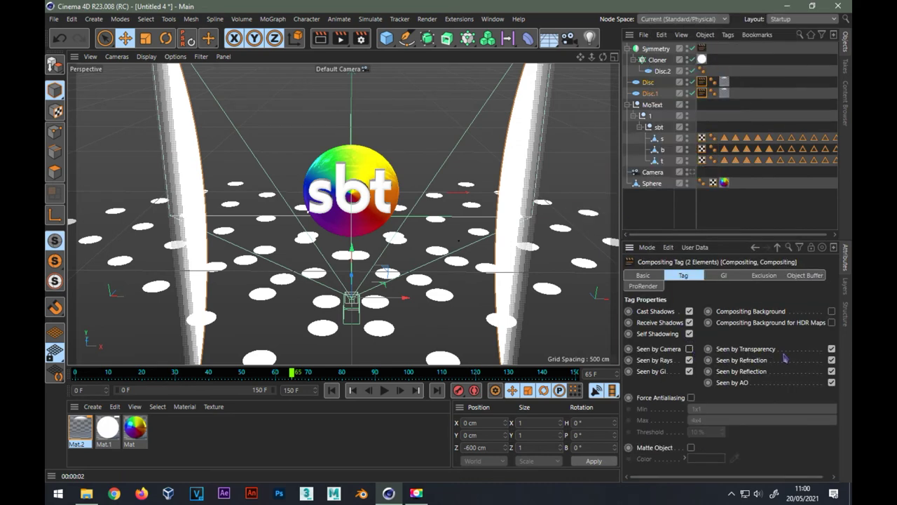
pyautogui.click(832, 349)
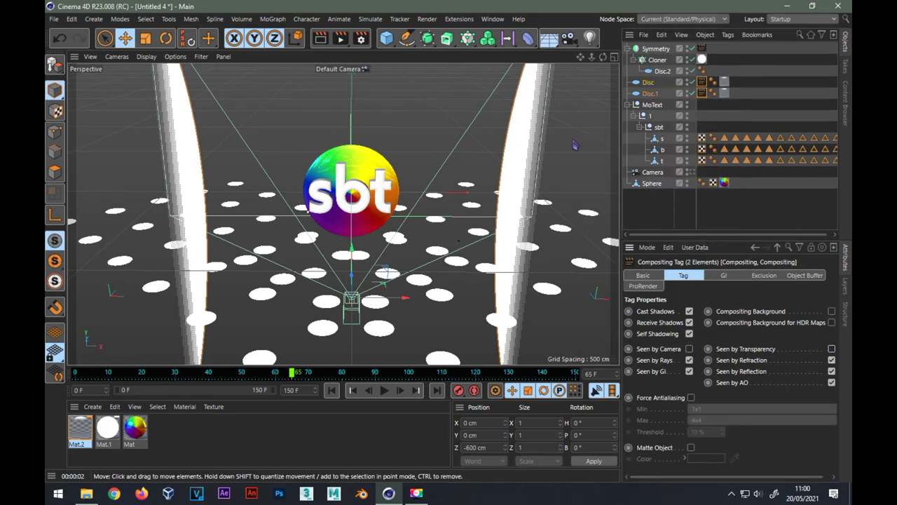
pyautogui.scroll(5, 456, 197)
pyautogui.click(321, 39)
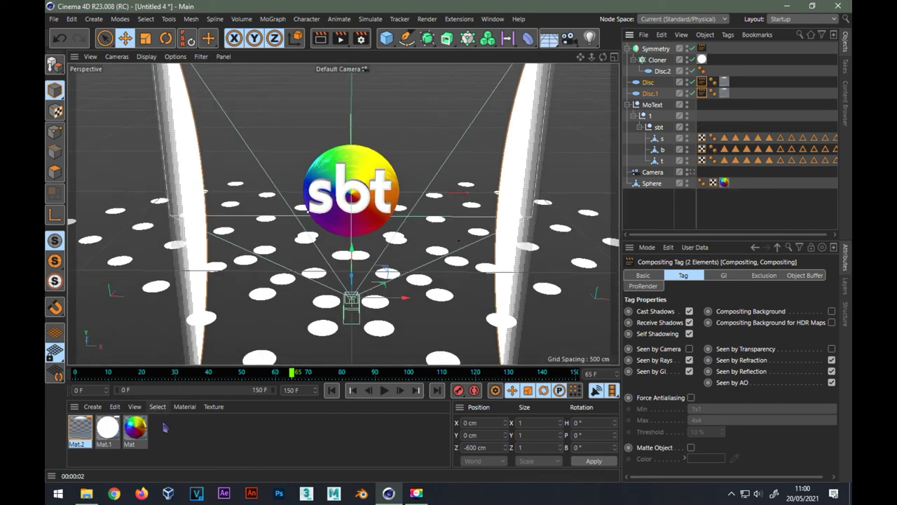
# Create a pure-white Mat.3 material (V 100%) for the sbt letters and open the light flyout.
pyautogui.doubleClick(177, 438)
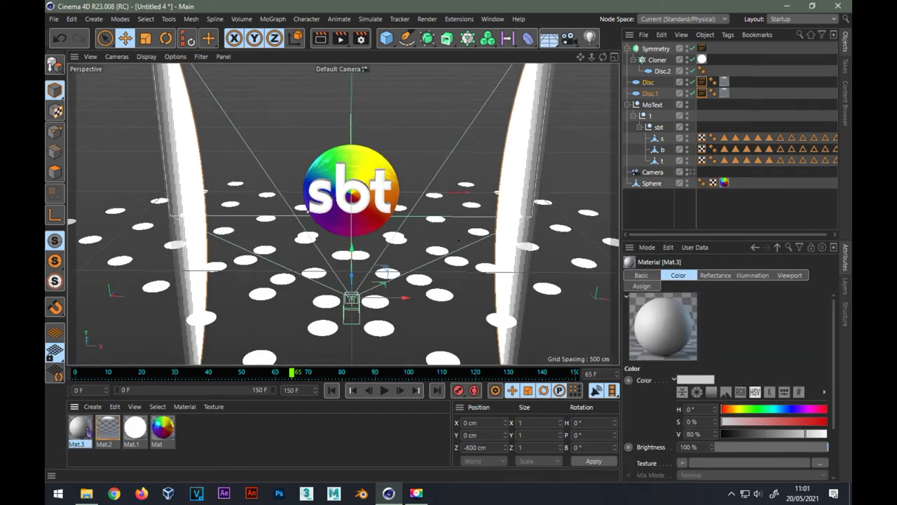
pyautogui.doubleClick(80, 428)
pyautogui.click(234, 194)
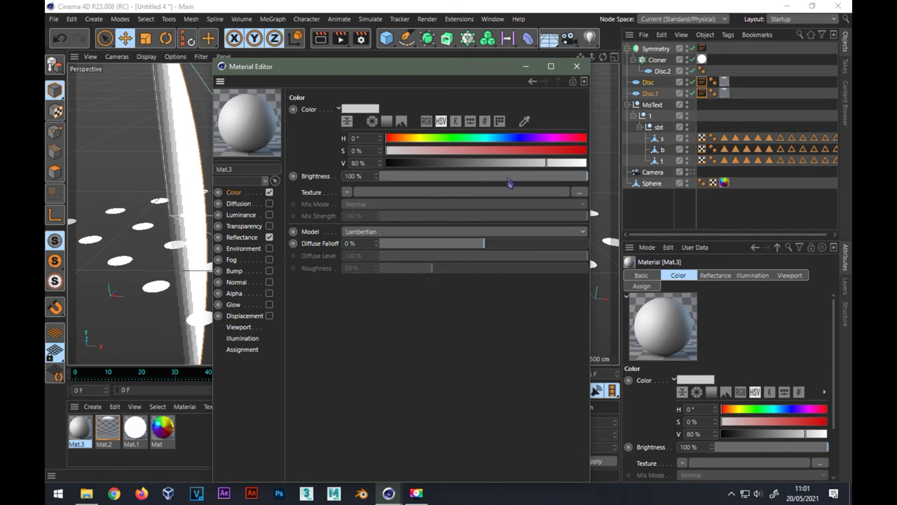
pyautogui.moveTo(560, 166); pyautogui.dragTo(637, 172)
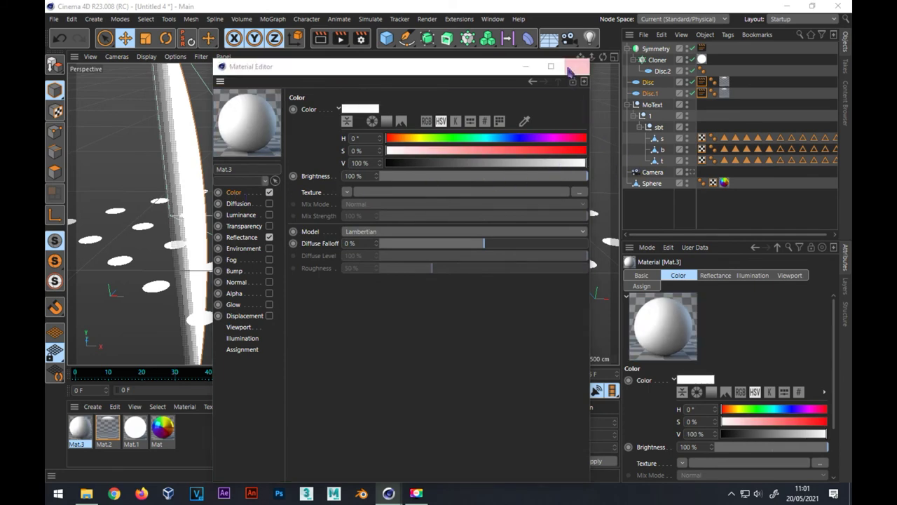
pyautogui.click(576, 66)
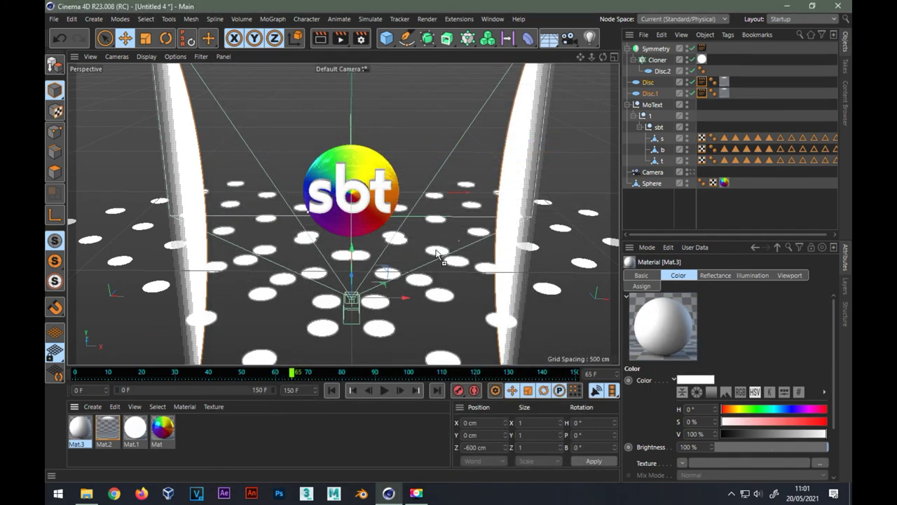
pyautogui.click(701, 138)
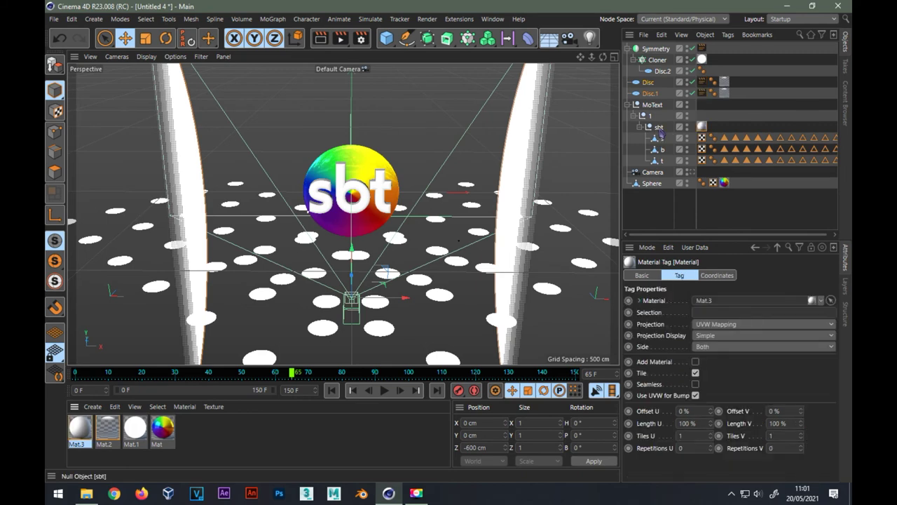
pyautogui.click(589, 38)
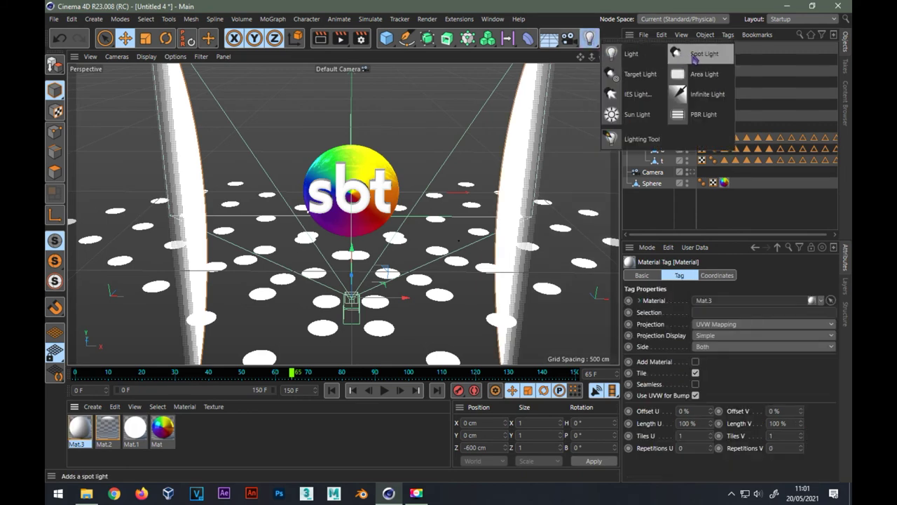
# Add a spot light at Z -650 cm, widen its cone, and preview-render through the camera.
pyautogui.click(695, 56)
pyautogui.keyDown('alt'); pyautogui.moveTo(421, 235); pyautogui.dragTo(409, 181); pyautogui.keyUp('alt')
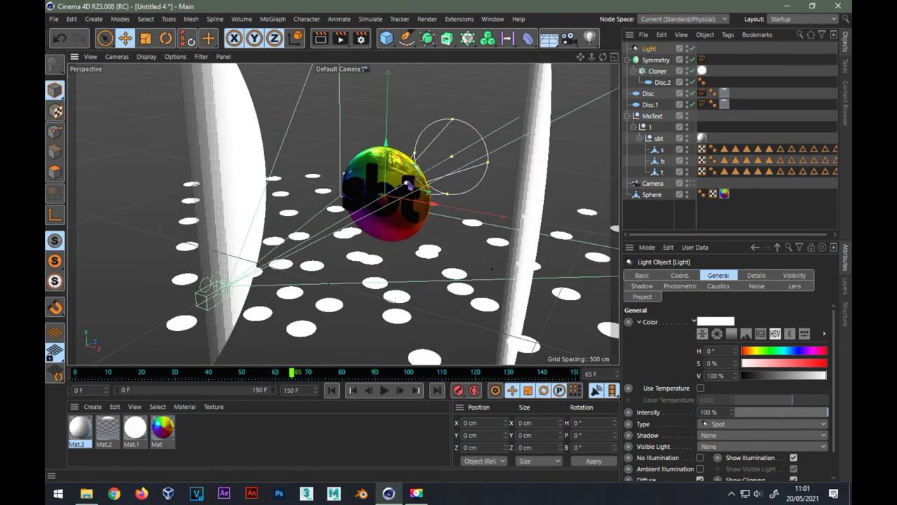
pyautogui.moveTo(501, 447); pyautogui.dragTo(520, 447)
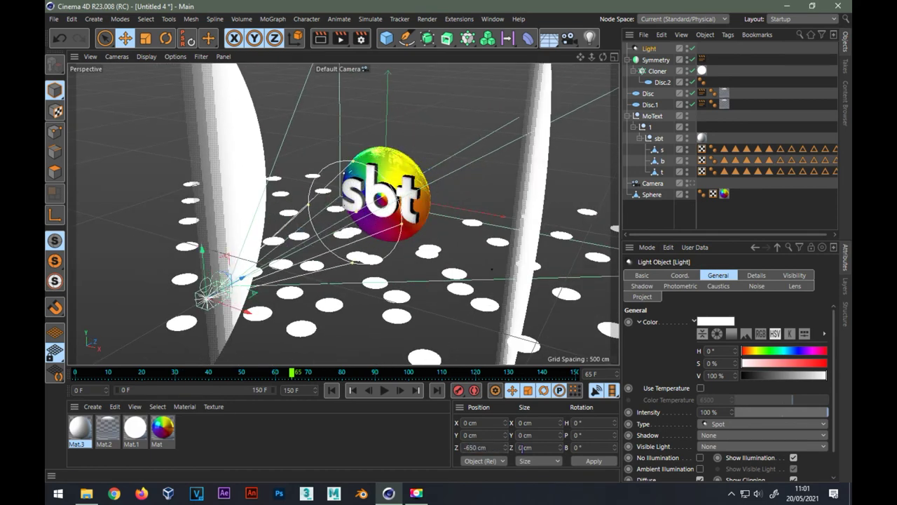
pyautogui.click(691, 182)
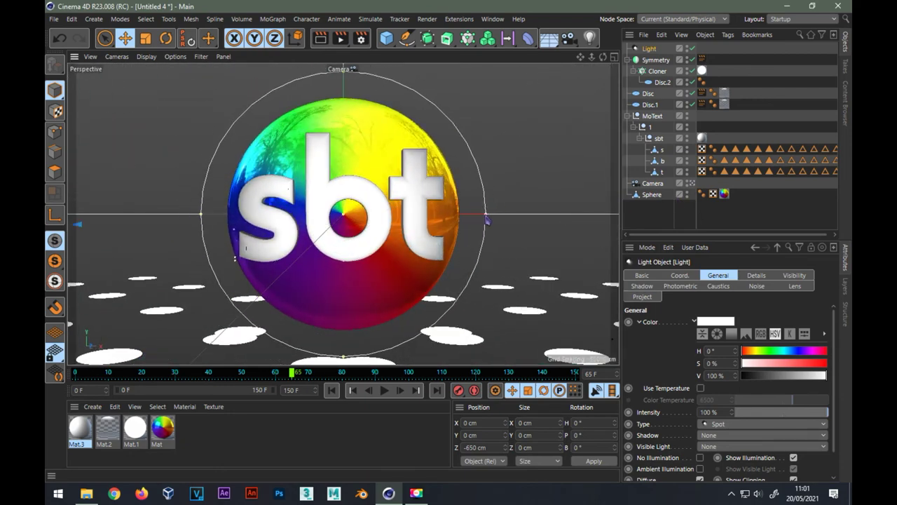
pyautogui.moveTo(506, 221); pyautogui.dragTo(514, 220)
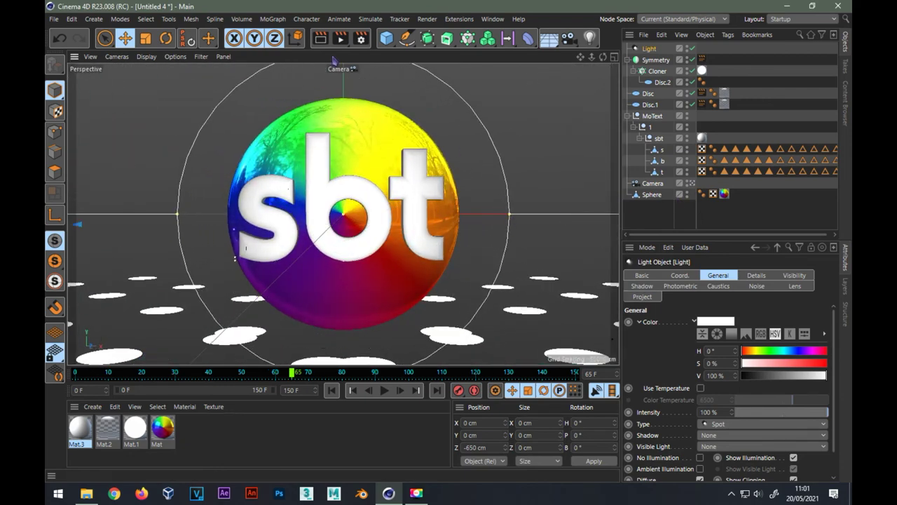
pyautogui.hotkey('ctrl', 'r')
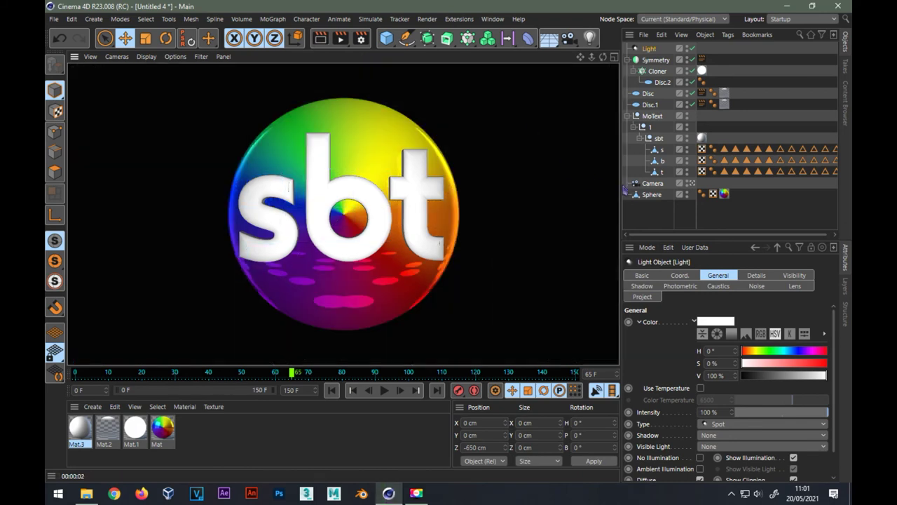
pyautogui.click(691, 183)
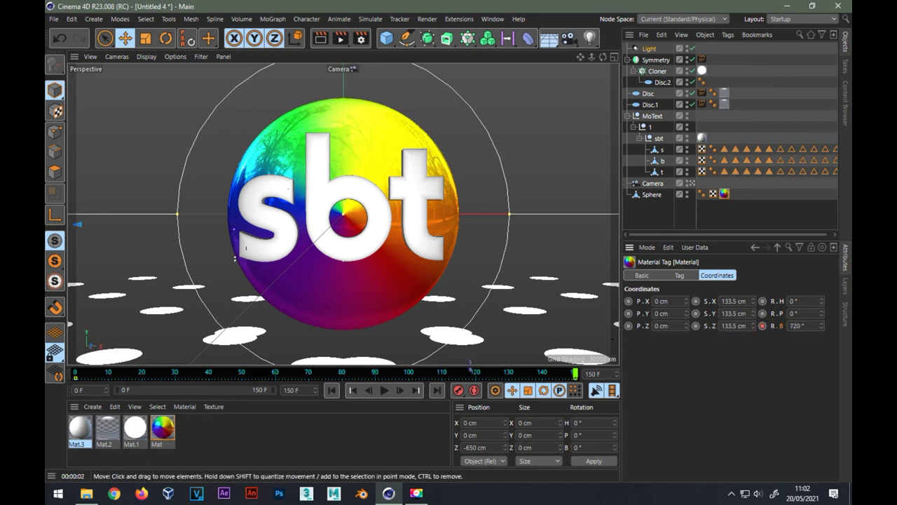
# Play the rainbow spin, then inspect the 720° rotation key at frame 150.
pyautogui.click(387, 392)
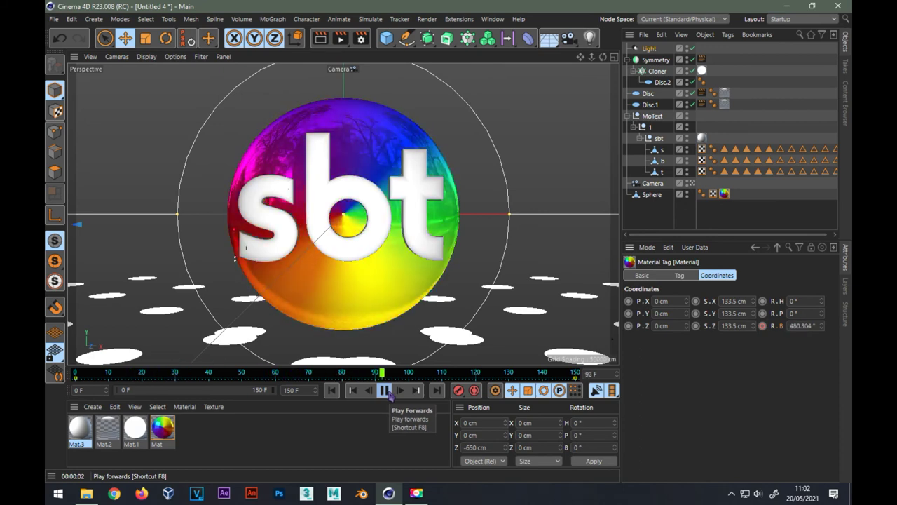
pyautogui.click(385, 391)
pyautogui.click(574, 382)
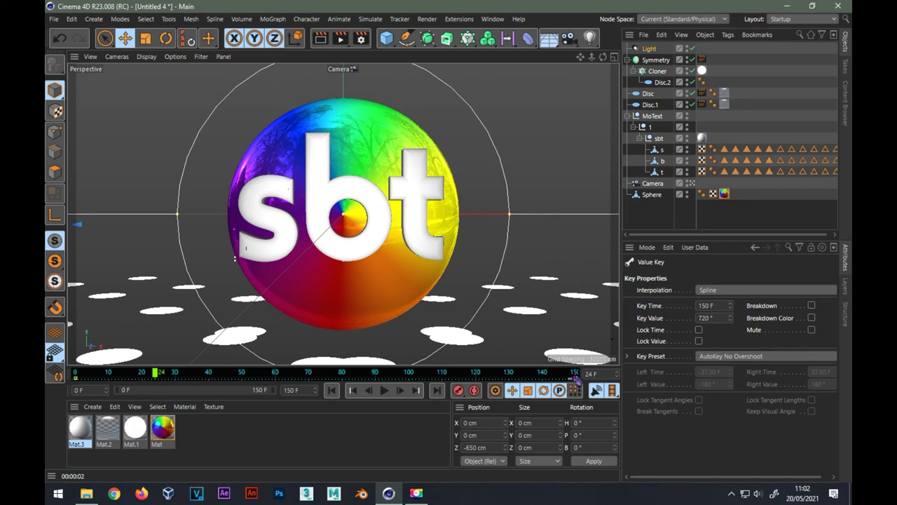
pyautogui.click(574, 374)
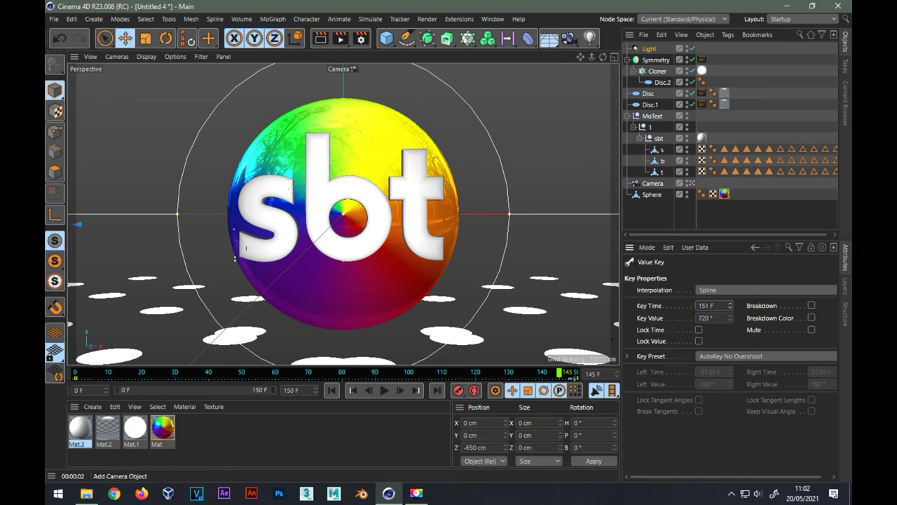
# Set both texture rotation keys to Linear interpolation in the curve editor and play back.
pyautogui.click(493, 19)
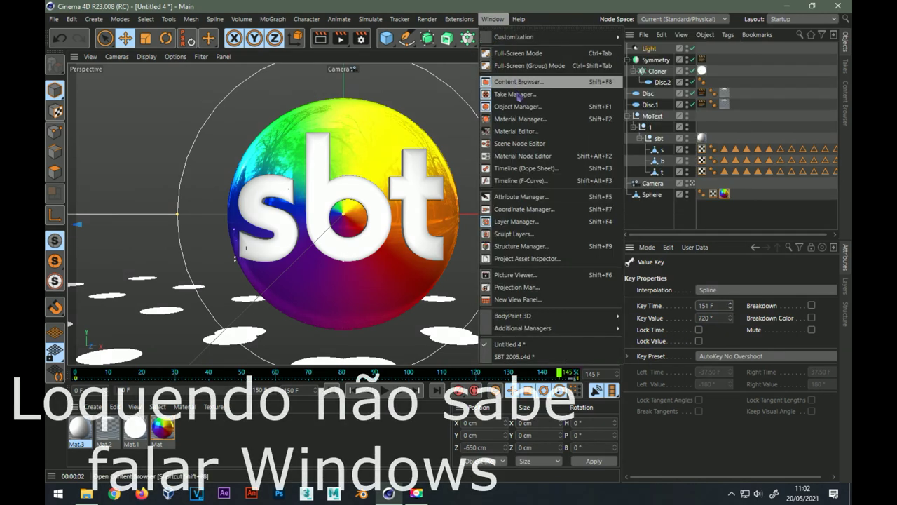
pyautogui.click(519, 181)
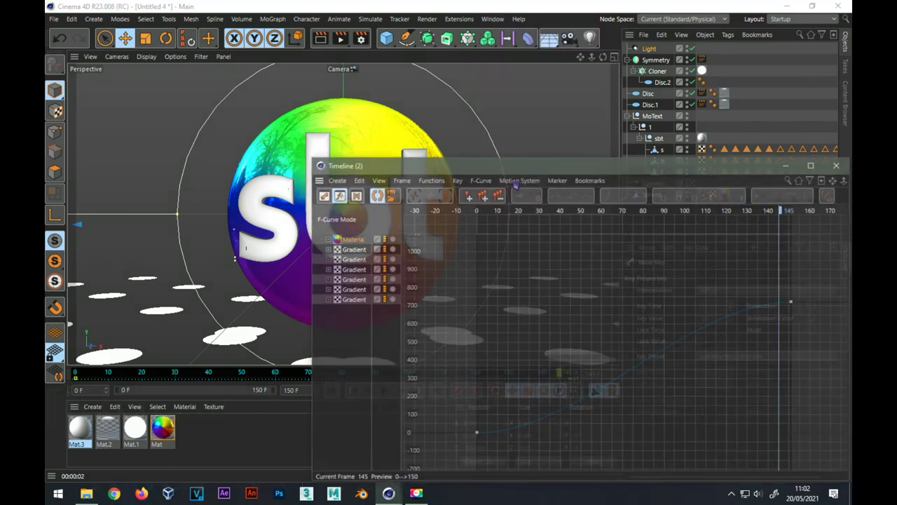
pyautogui.moveTo(520, 164); pyautogui.dragTo(310, 98)
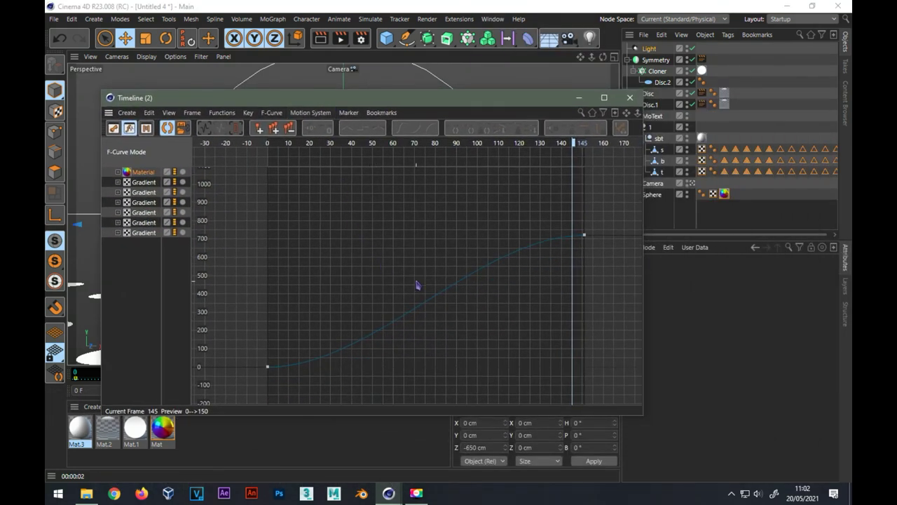
pyautogui.scroll(-2, 412, 279)
pyautogui.scroll(-2, 412, 278)
pyautogui.scroll(-2, 412, 278)
pyautogui.scroll(-2, 412, 279)
pyautogui.scroll(-2, 415, 165)
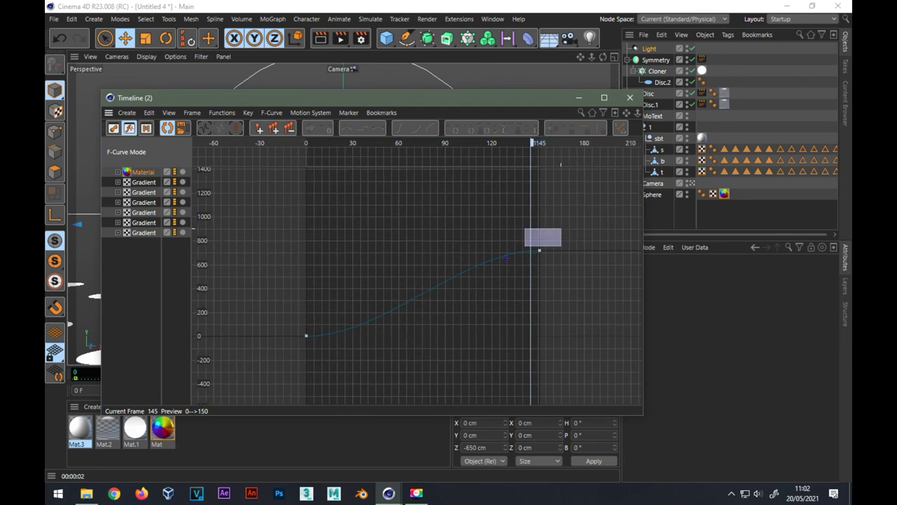
pyautogui.moveTo(537, 237); pyautogui.dragTo(282, 377)
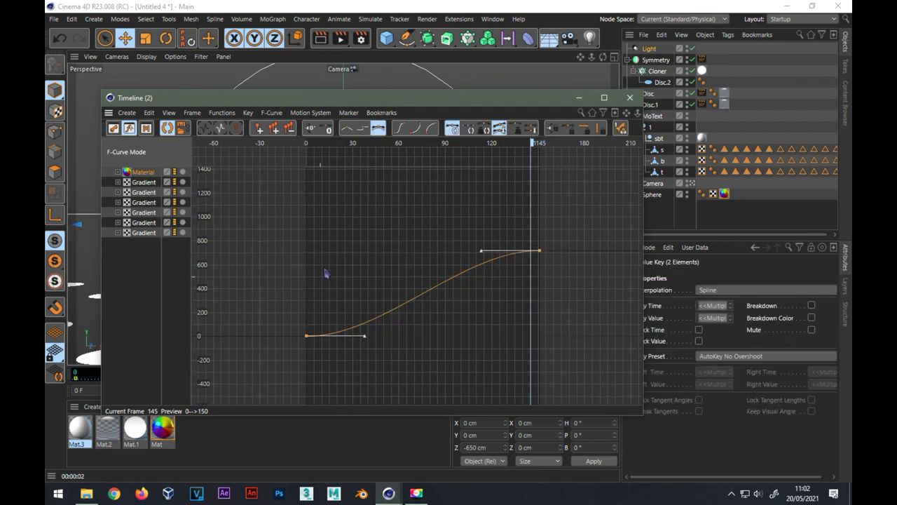
pyautogui.click(346, 128)
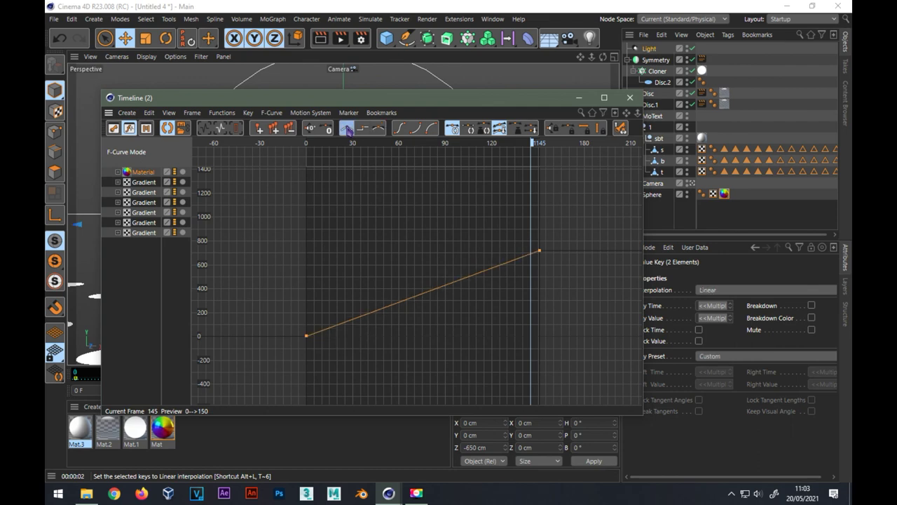
pyautogui.click(629, 97)
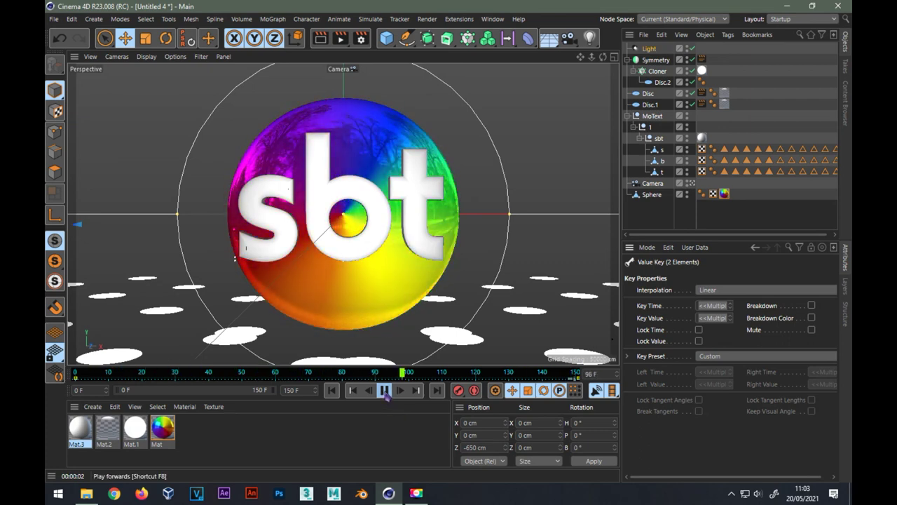
pyautogui.click(387, 393)
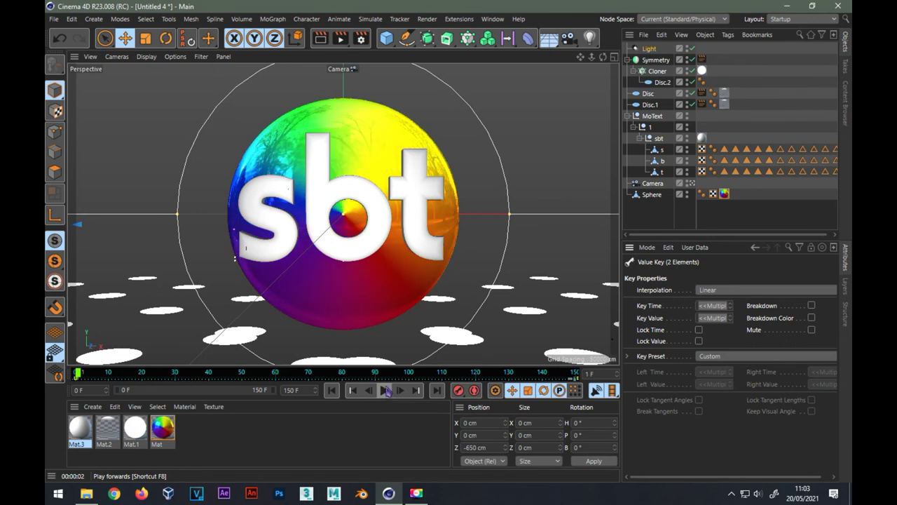
# In Render Settings, save the output as MP4 named SBT on the Desktop.
pyautogui.click(360, 38)
pyautogui.click(581, 112)
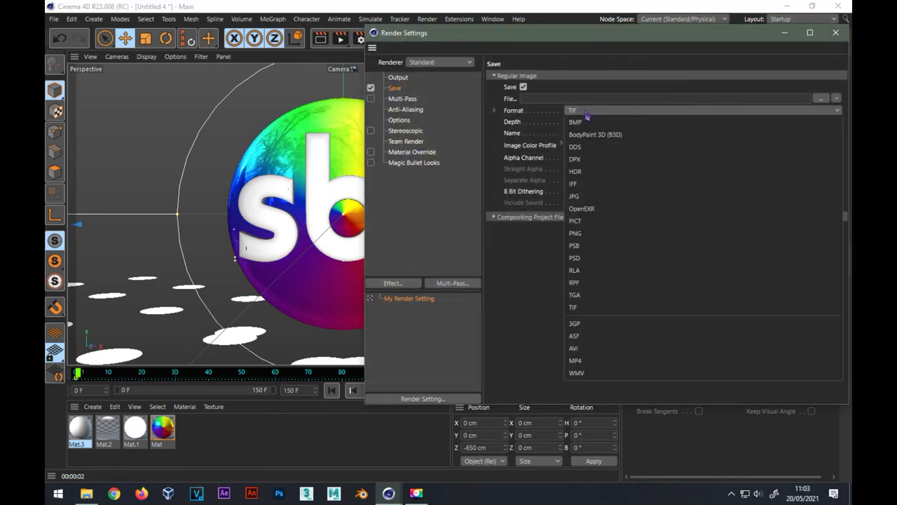
pyautogui.click(579, 366)
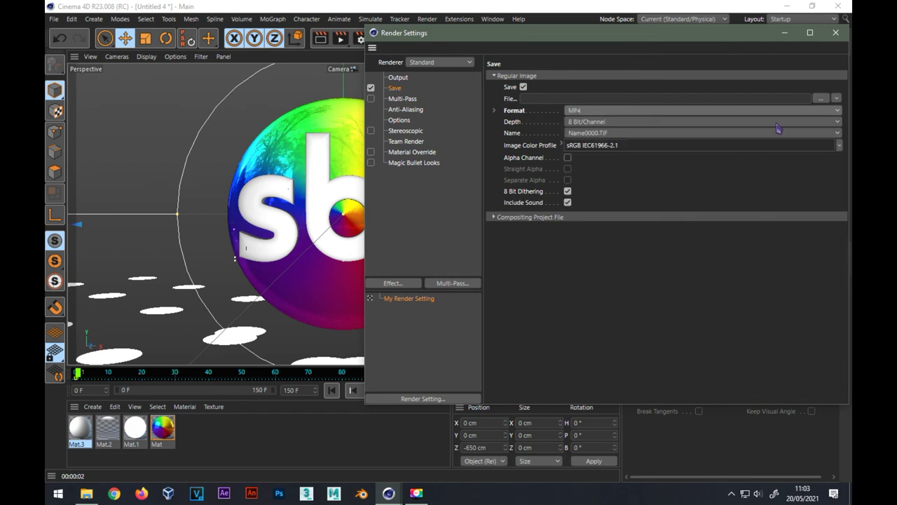
pyautogui.click(818, 99)
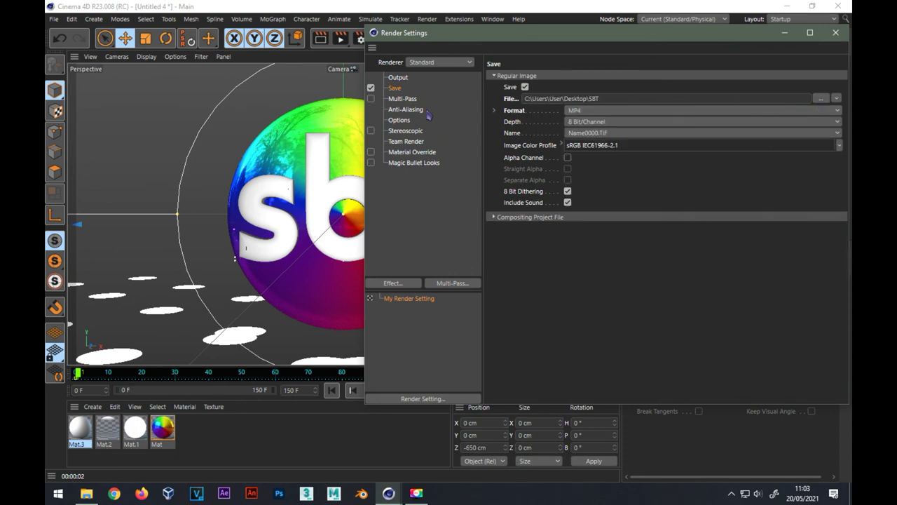
# Render all frames 0–150 with the HDTV 1080 29.97 preset, then start the render.
pyautogui.click(398, 77)
pyautogui.click(564, 213)
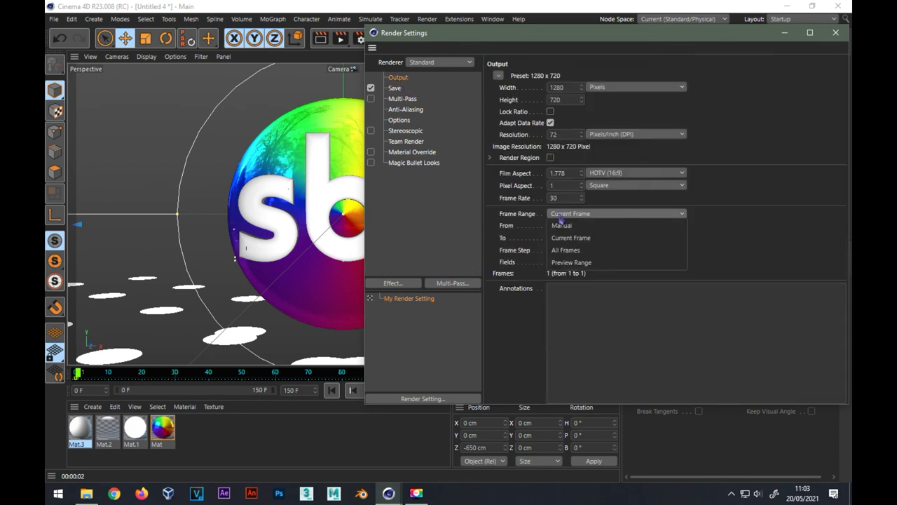
pyautogui.click(565, 243)
pyautogui.click(498, 75)
pyautogui.moveTo(519, 99)
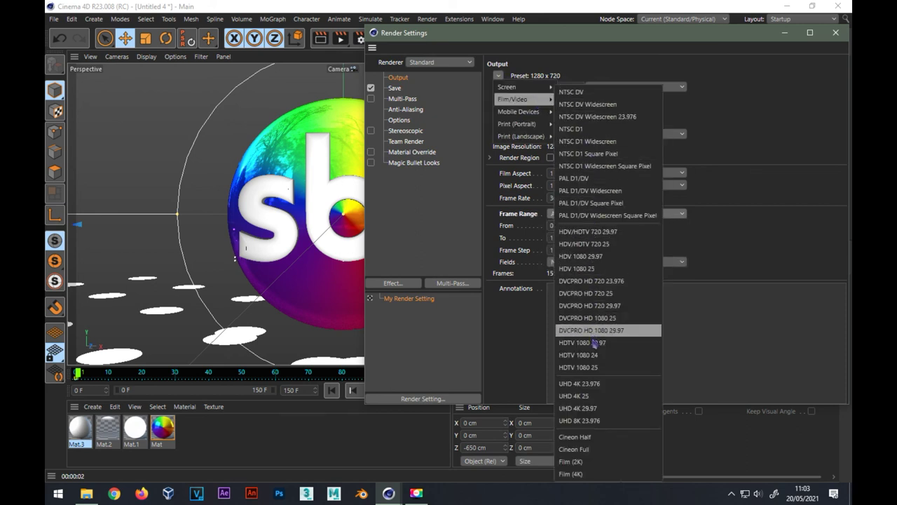
pyautogui.click(593, 342)
pyautogui.click(834, 34)
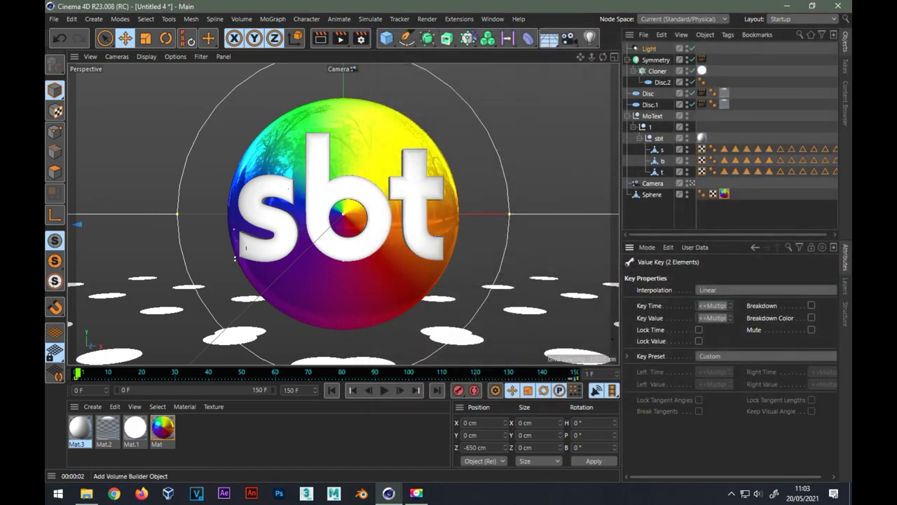
pyautogui.click(342, 41)
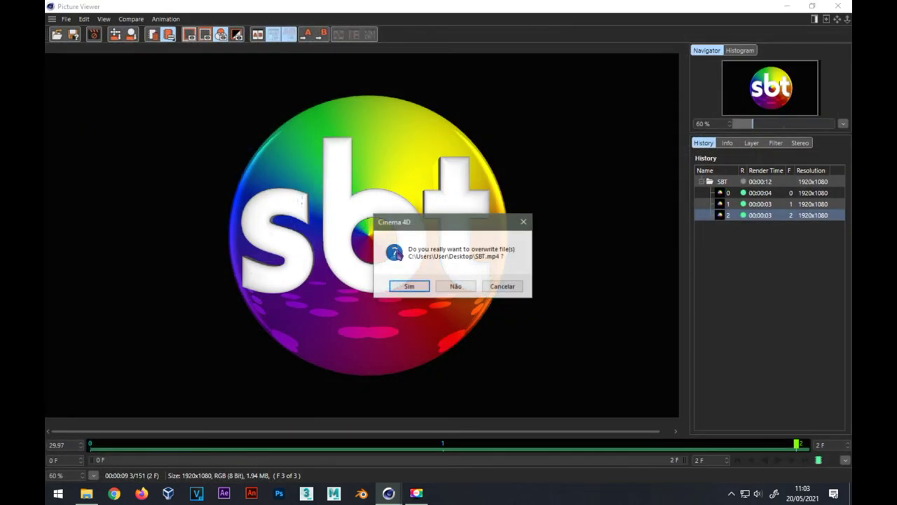
# Confirm overwriting the existing SBT.mp4 so the render starts fresh.
pyautogui.click(411, 287)
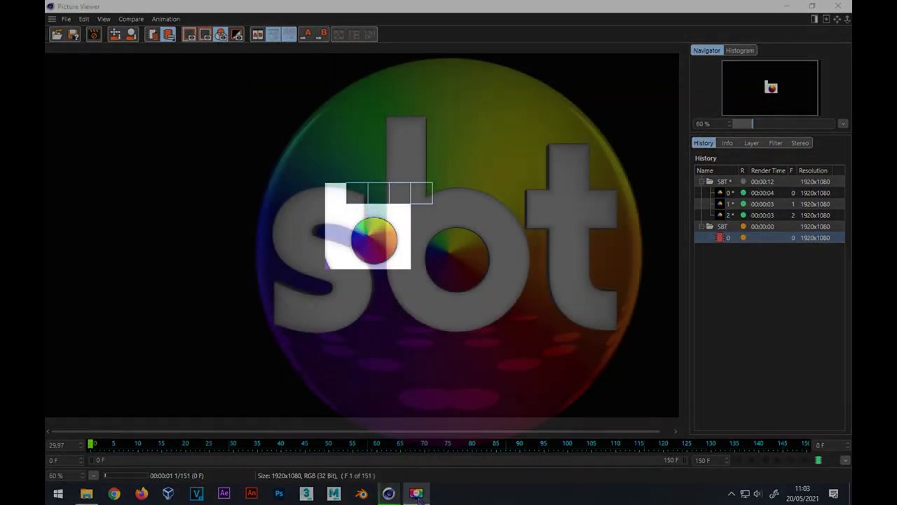